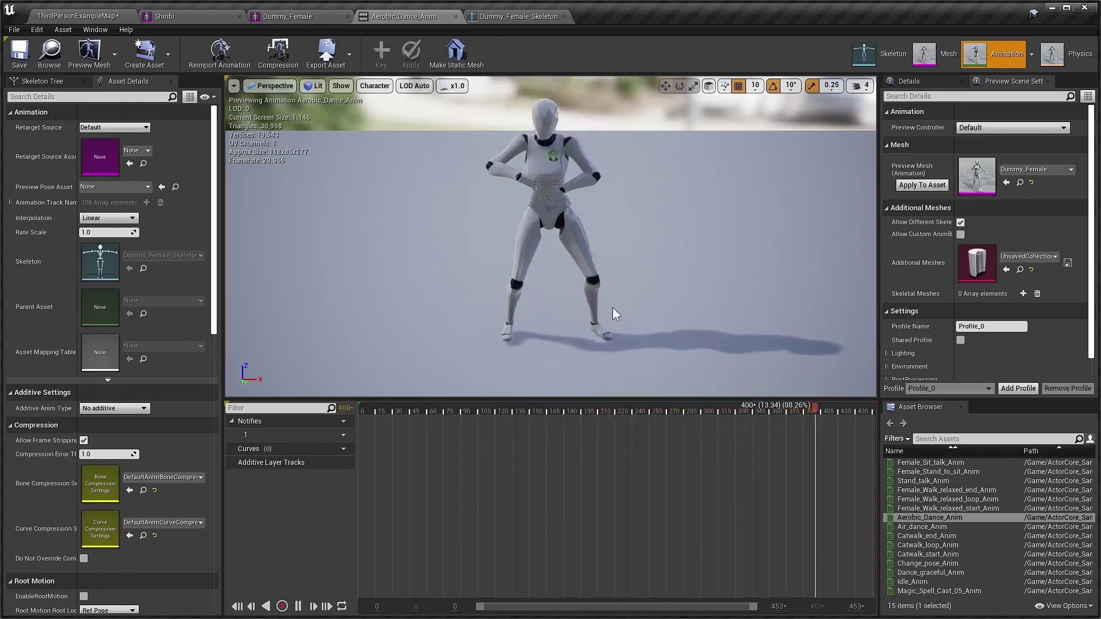
Step: Open the Dummy_Female and Shinbi skeletons and check the Select Rig setting and available rigs for Dummy_Female
{"action": "left_click", "coordinate": [890, 48]}
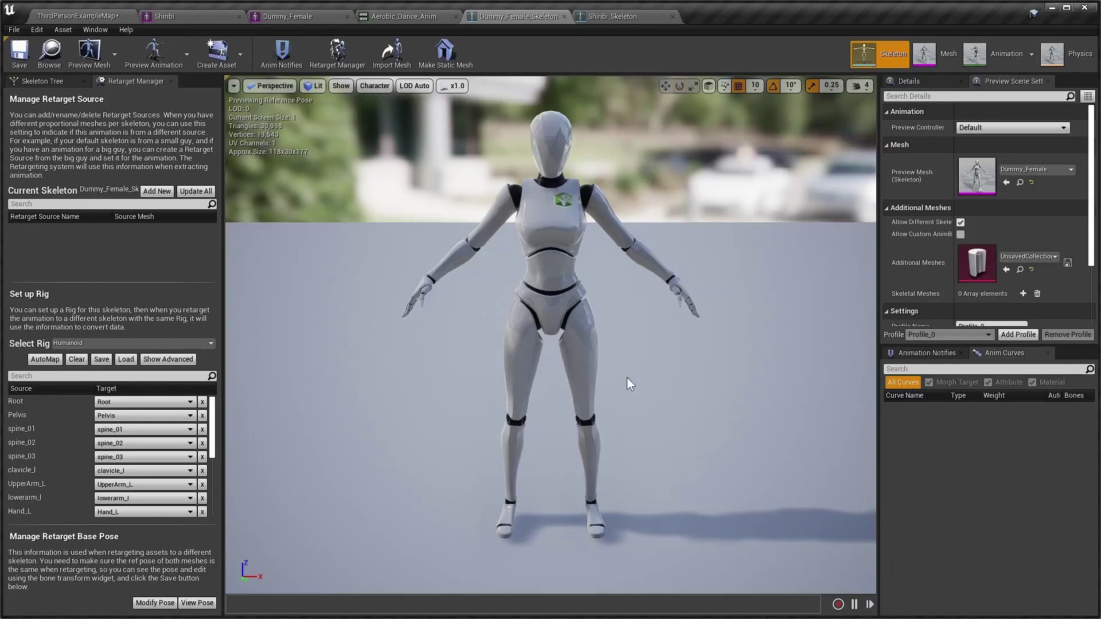
{"action": "left_click", "coordinate": [641, 16]}
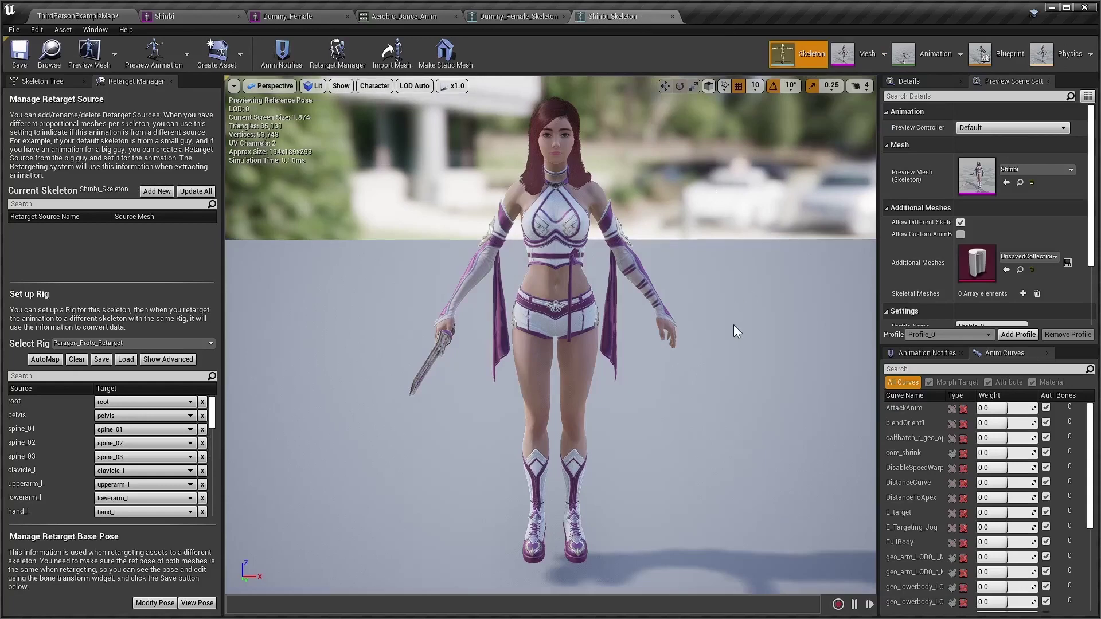
{"action": "left_click", "coordinate": [503, 11]}
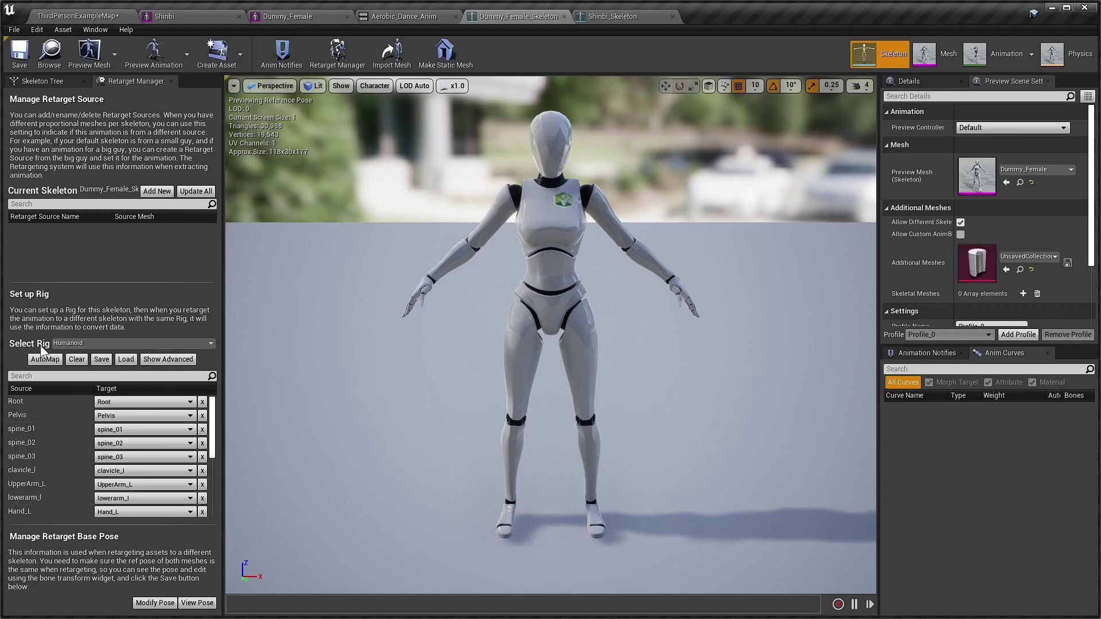
{"action": "left_click", "coordinate": [114, 341]}
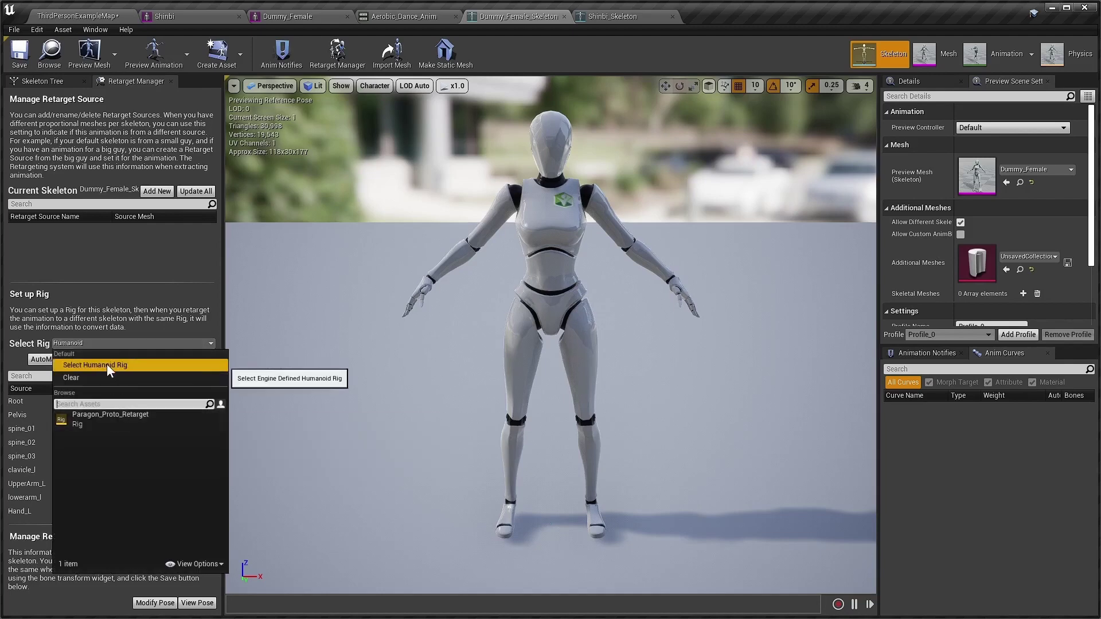
{"action": "left_click", "coordinate": [287, 418]}
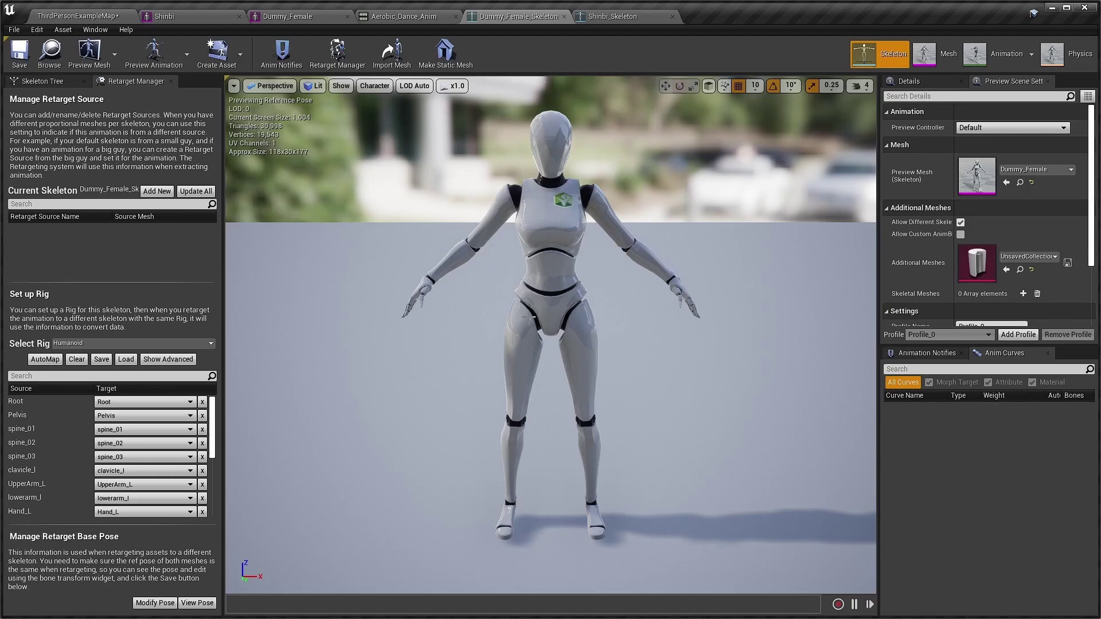
Step: Assign the Humanoid rig to Shinbi_Skeleton in the Retarget Manager and save the skeleton
{"action": "left_click", "coordinate": [623, 16]}
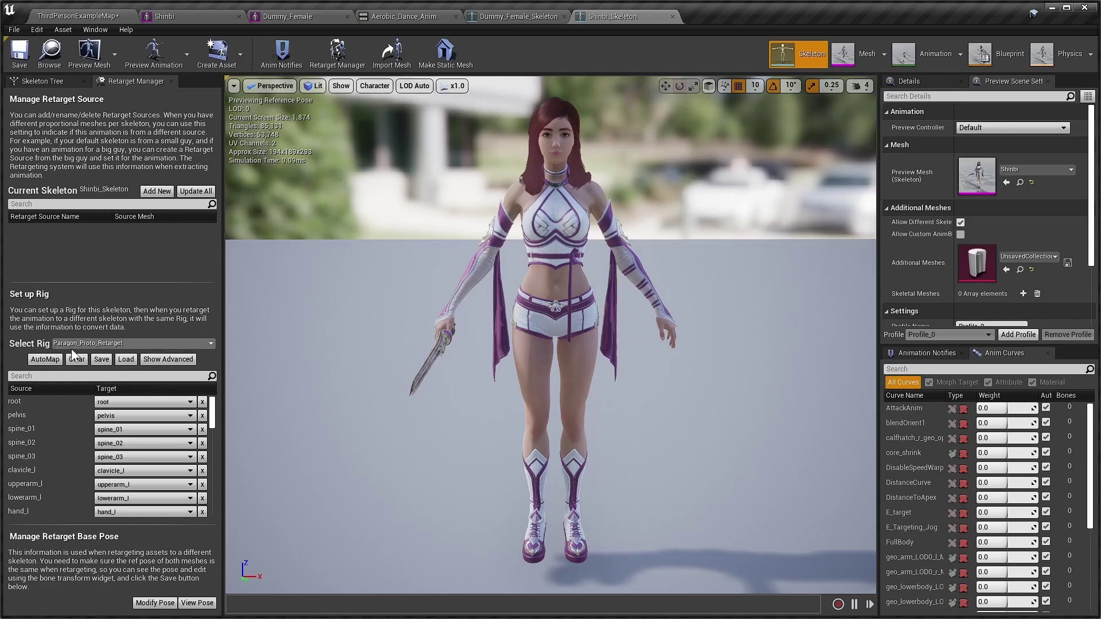
{"action": "left_click", "coordinate": [153, 342]}
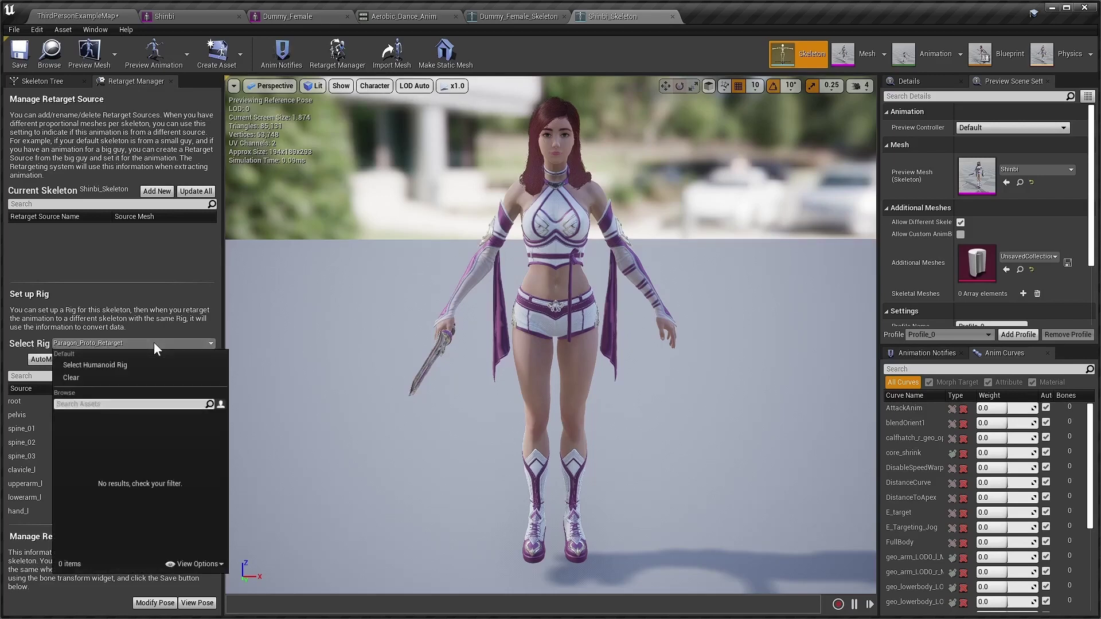
{"action": "left_click", "coordinate": [88, 365]}
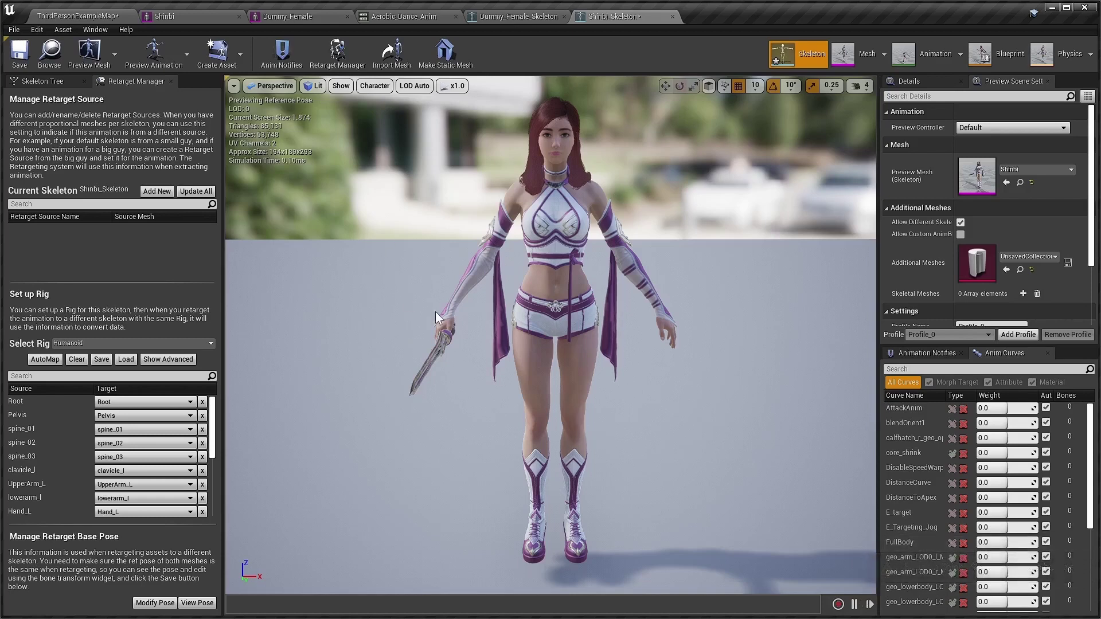
{"action": "left_click", "coordinate": [19, 57]}
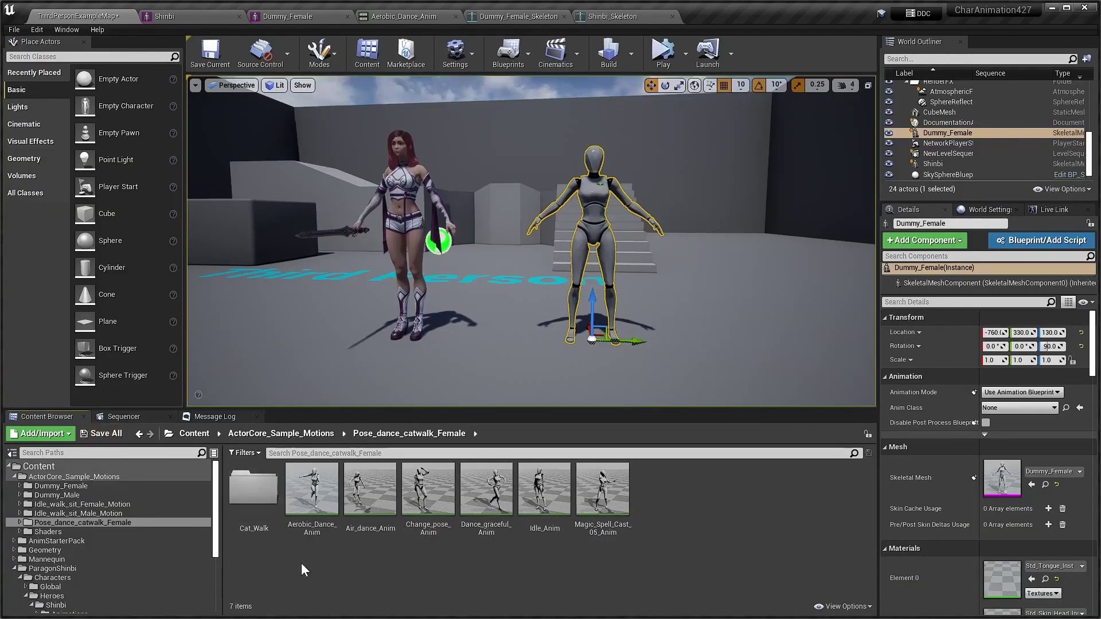
{"action": "mouse_move", "coordinate": [307, 490]}
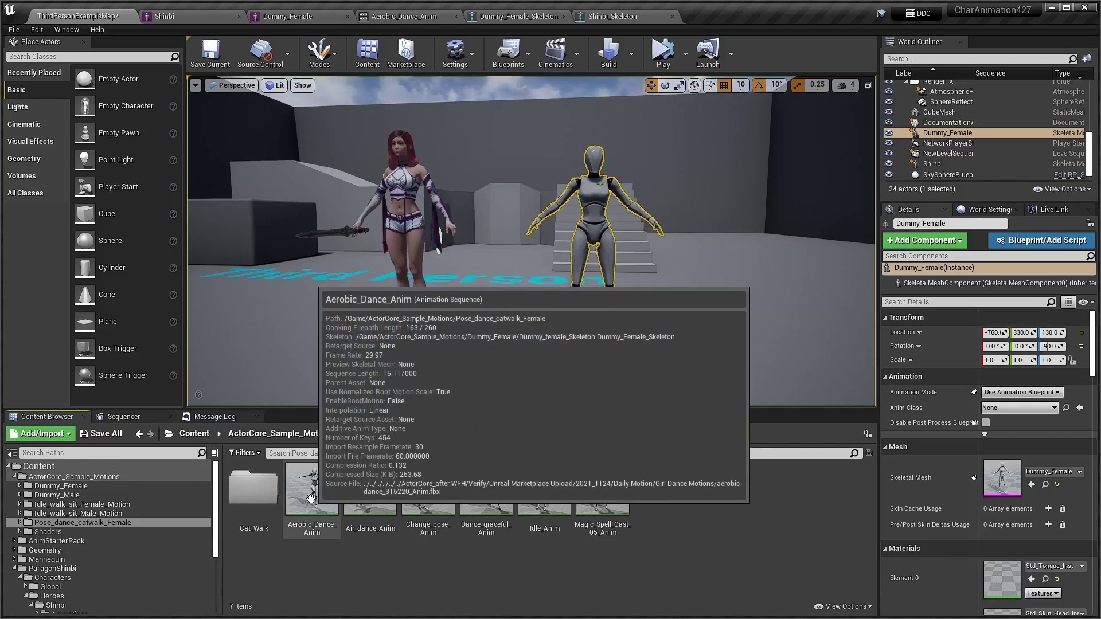
{"action": "right_click", "coordinate": [310, 498]}
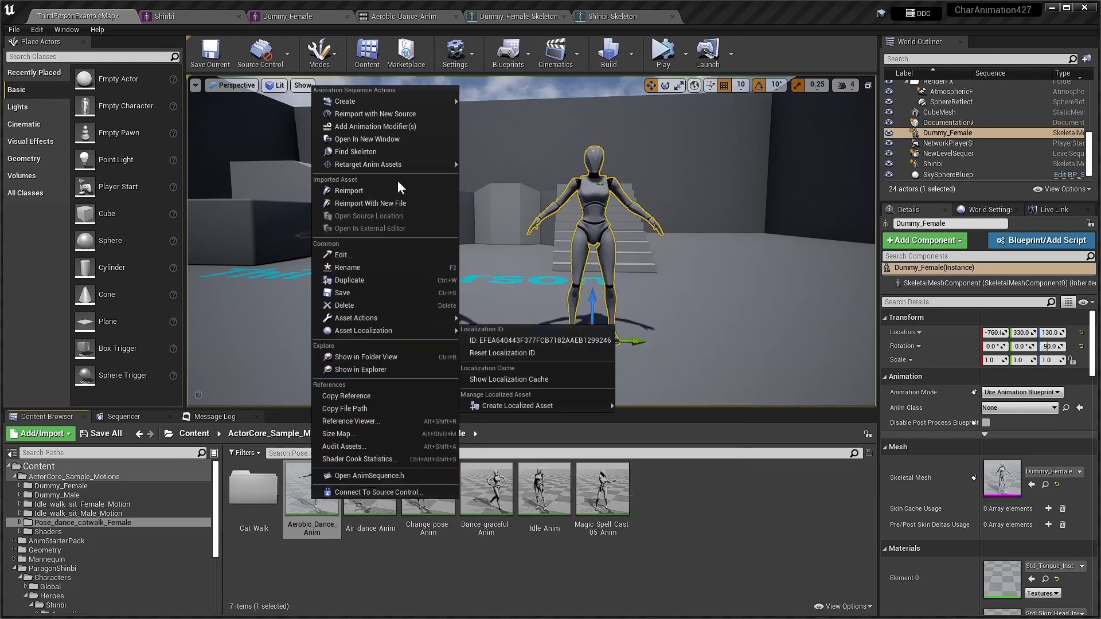
{"action": "mouse_move", "coordinate": [397, 165]}
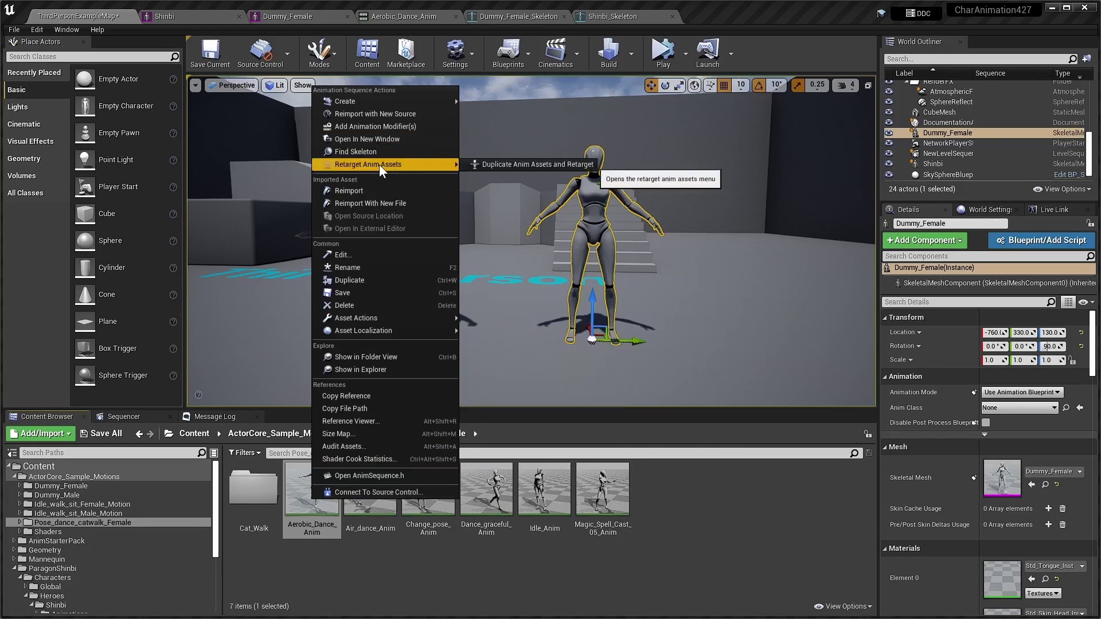
{"action": "left_click", "coordinate": [524, 164]}
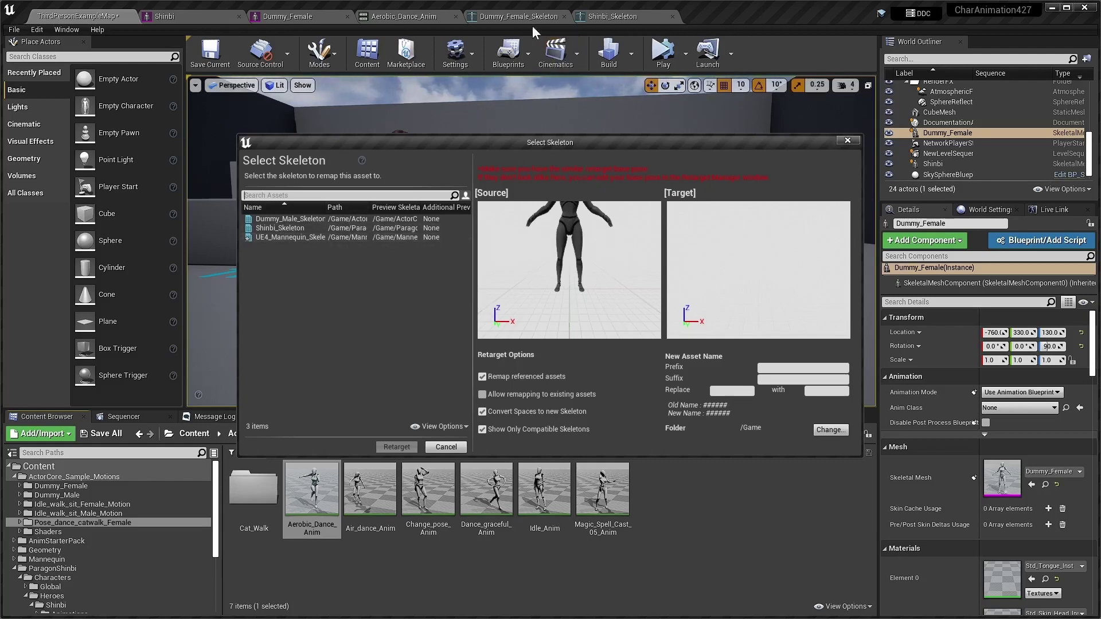
Step: Compare the reference poses of Dummy_Female_Skeleton and Shinbi_Skeleton
{"action": "left_click", "coordinate": [514, 16]}
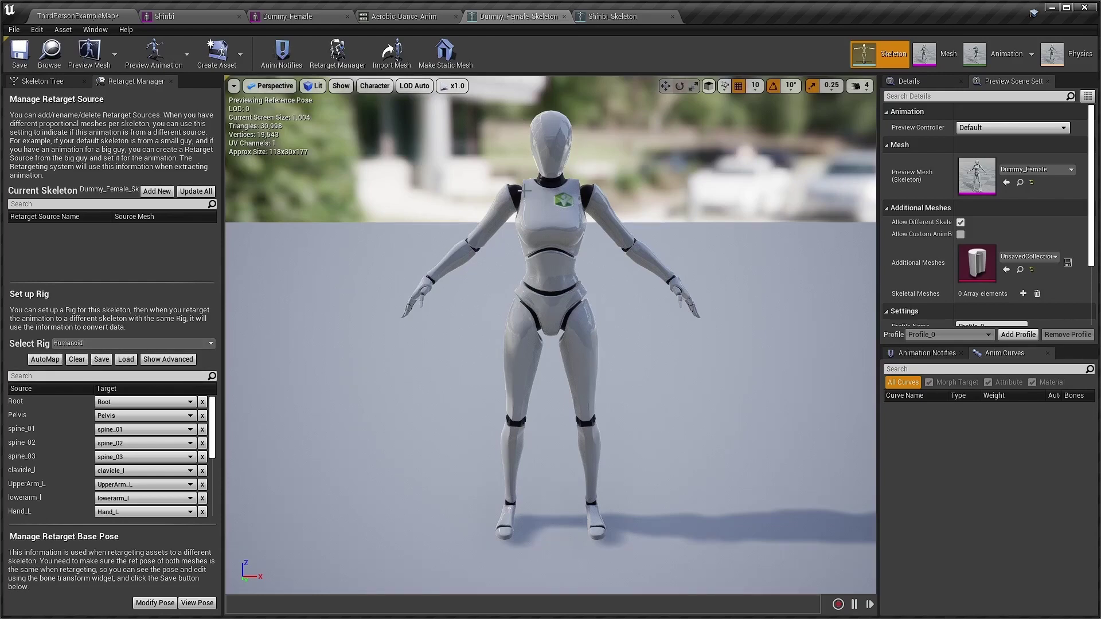
{"action": "left_click", "coordinate": [622, 12]}
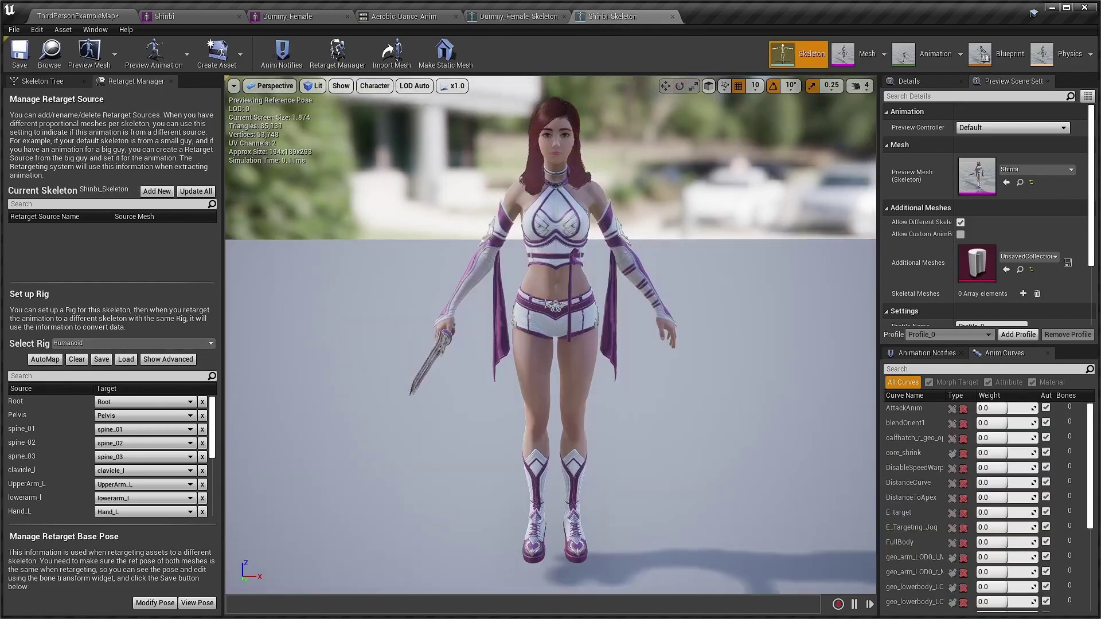
{"action": "left_click", "coordinate": [514, 13]}
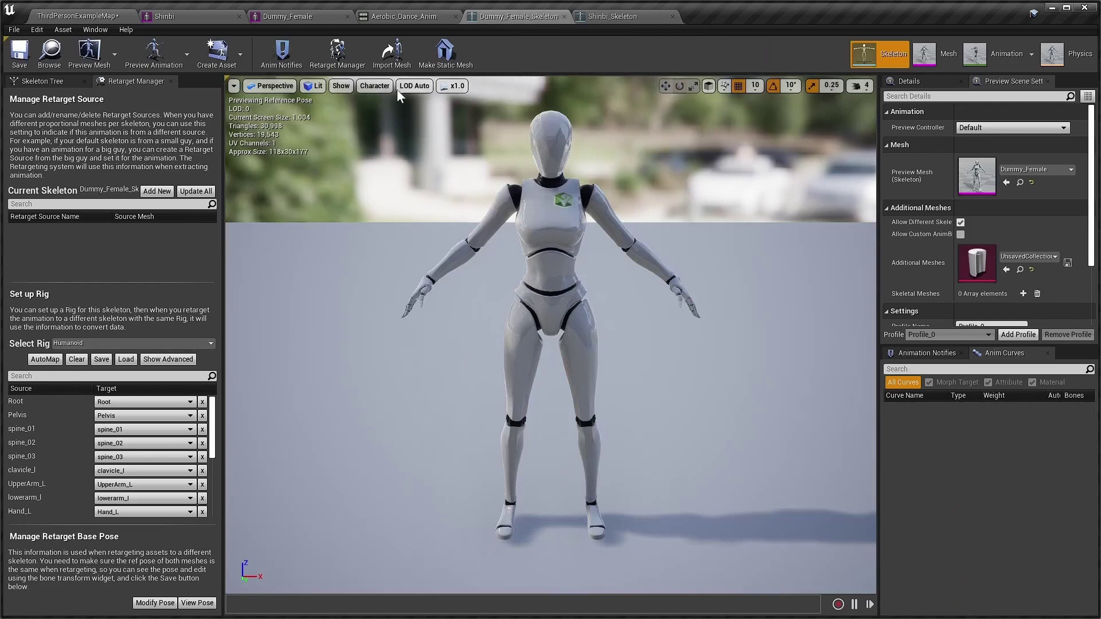
Step: Duplicate and retarget Aerobic_Dance_Anim from the level's content folder to Shinbi_Skeleton, output to the root Content folder, and open the new animation
{"action": "left_click", "coordinate": [75, 12]}
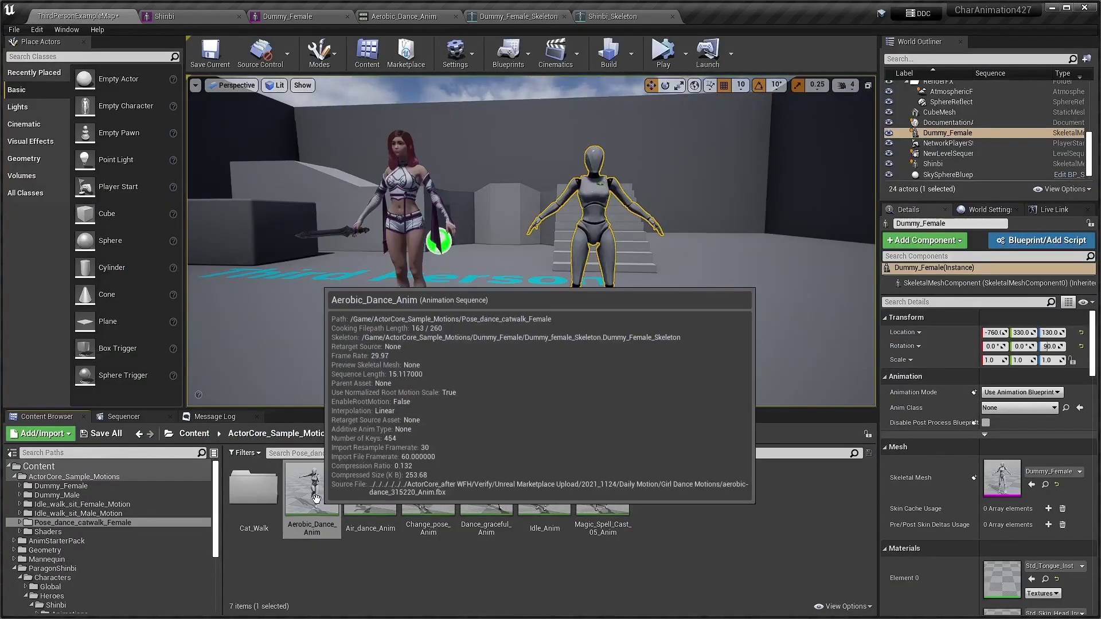
{"action": "right_click", "coordinate": [316, 498]}
{"action": "mouse_move", "coordinate": [400, 166]}
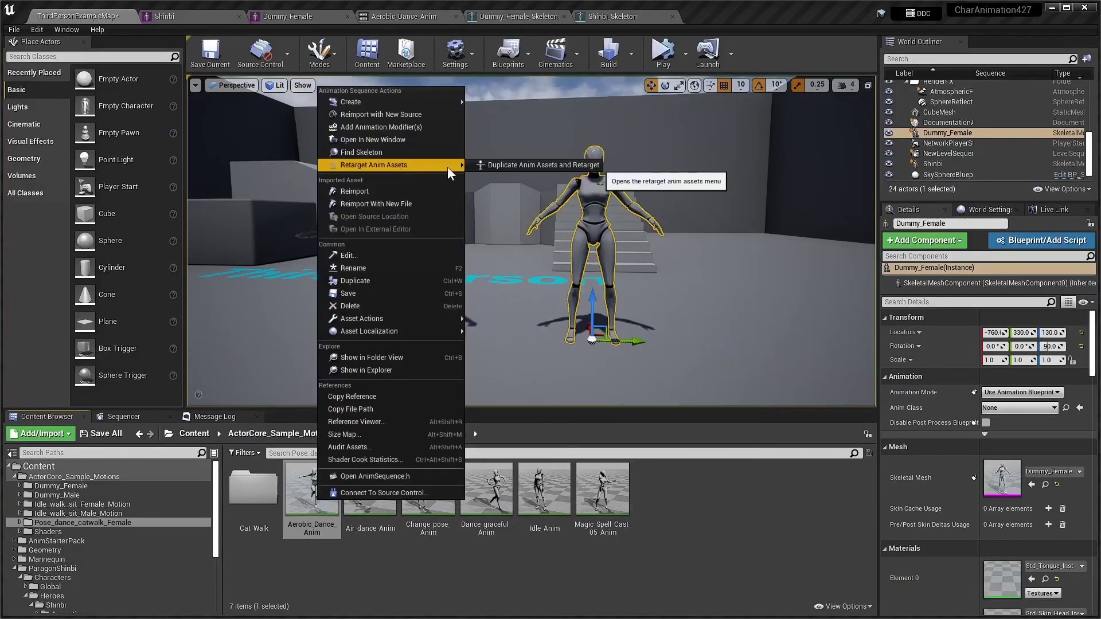
{"action": "left_click", "coordinate": [515, 165]}
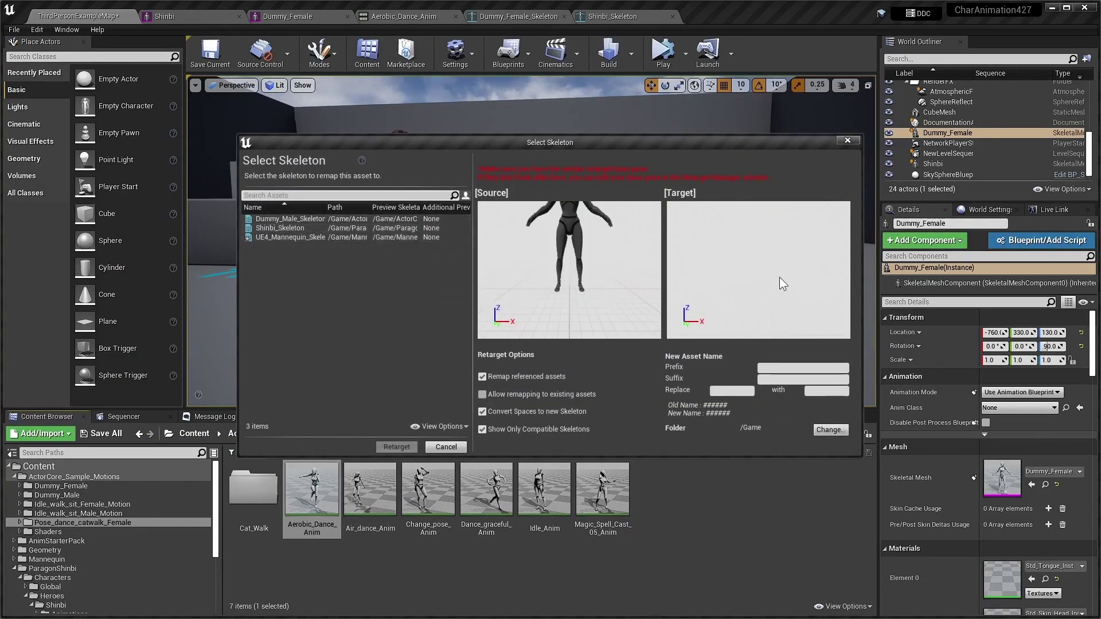
{"action": "left_click", "coordinate": [281, 227]}
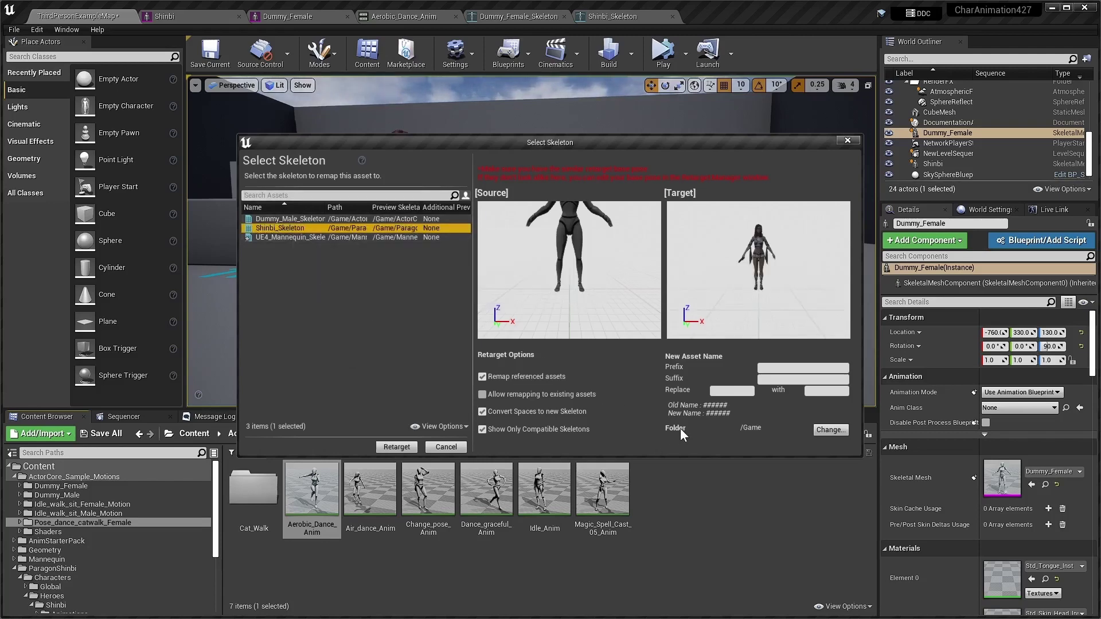
{"action": "left_click", "coordinate": [826, 430]}
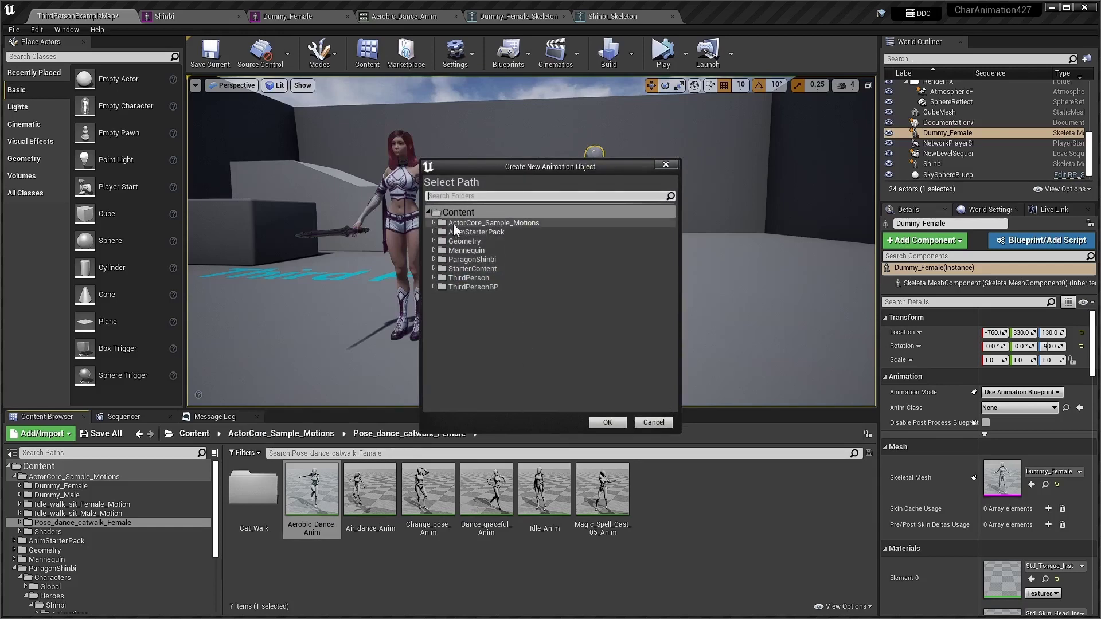
{"action": "left_click", "coordinate": [606, 422]}
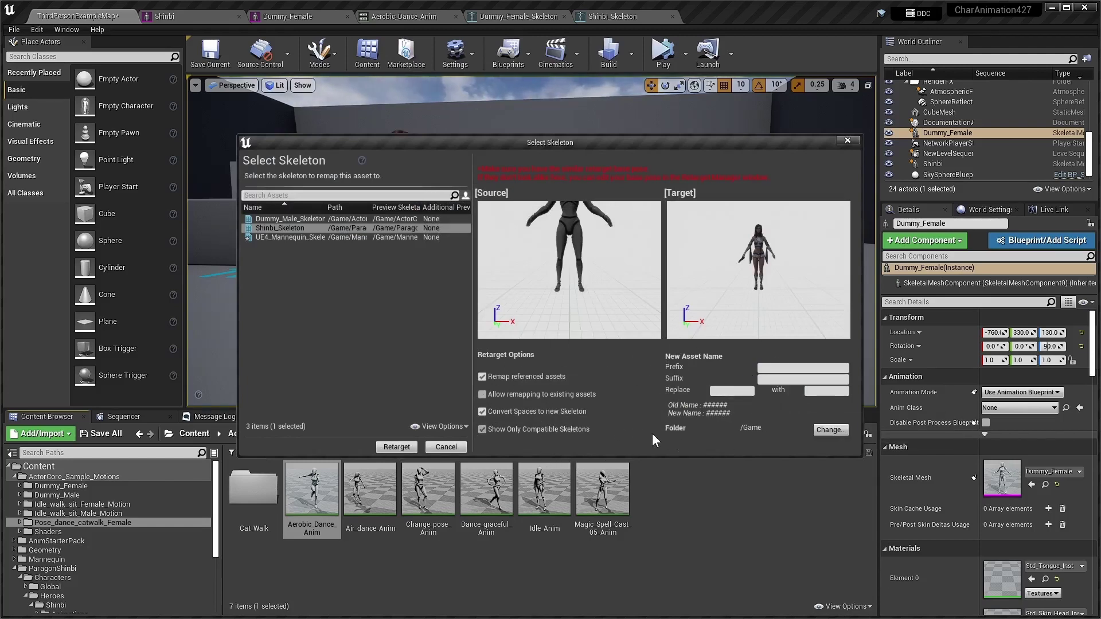
{"action": "left_click", "coordinate": [396, 447]}
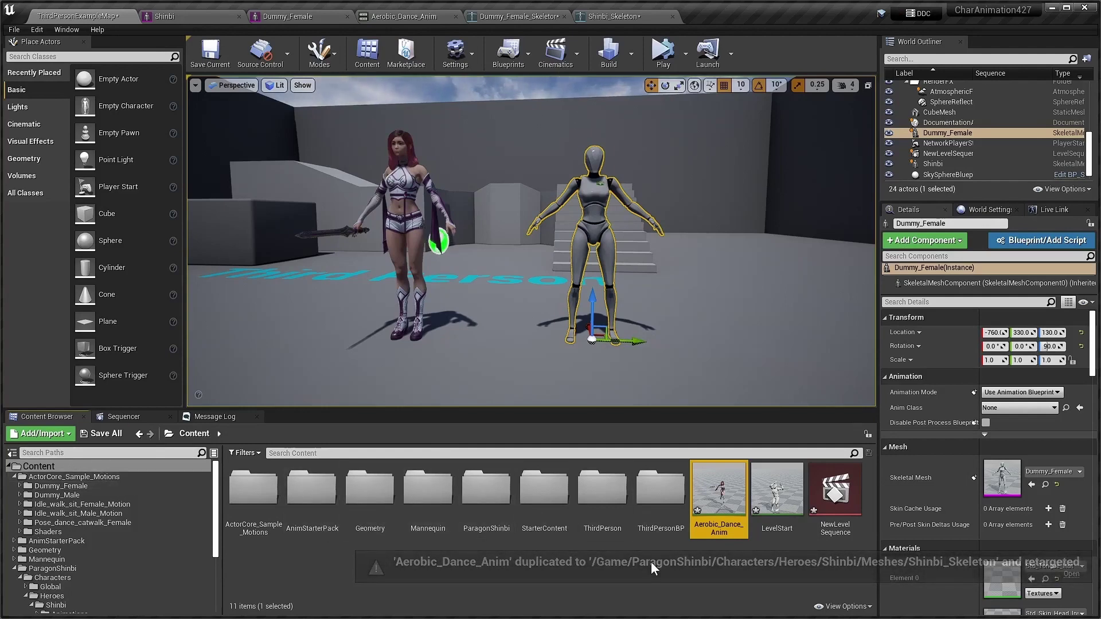
{"action": "mouse_move", "coordinate": [723, 494]}
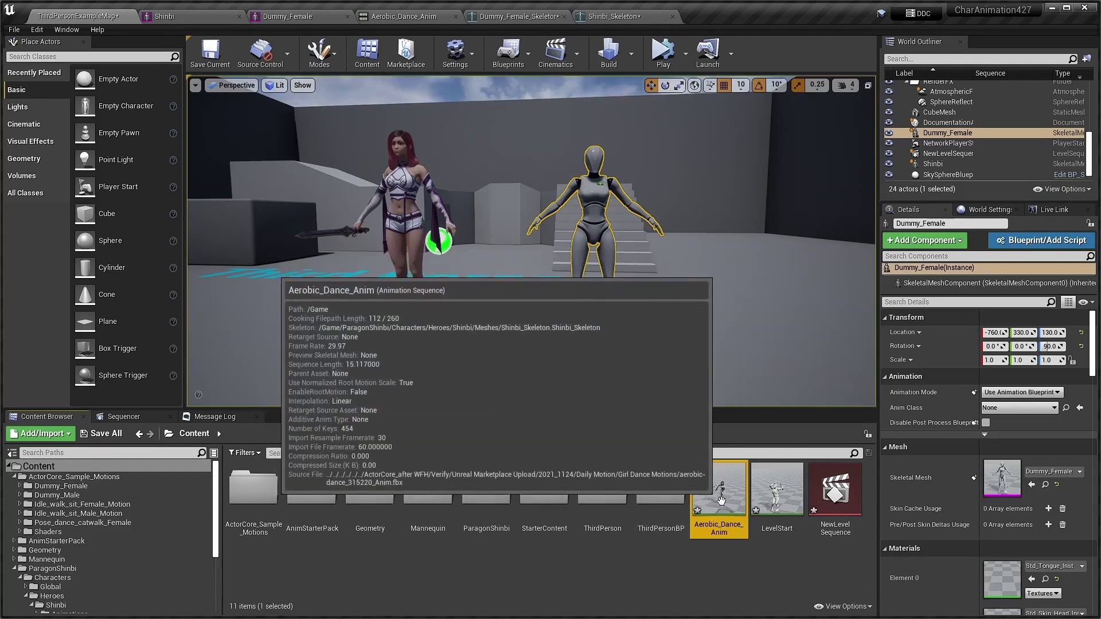
{"action": "double_click", "coordinate": [721, 501]}
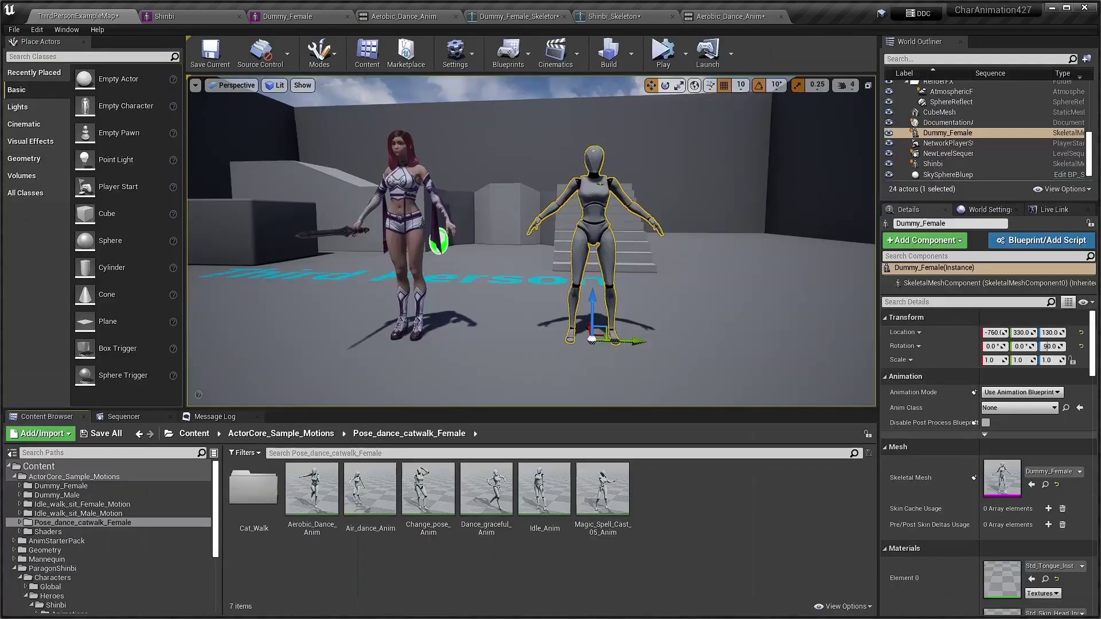
Step: Select the six animations from Aerobic_Dance_Anim to Magic_Spell_Cast_05_Anim and look at their shared retargeting options
{"action": "left_click", "coordinate": [312, 490]}
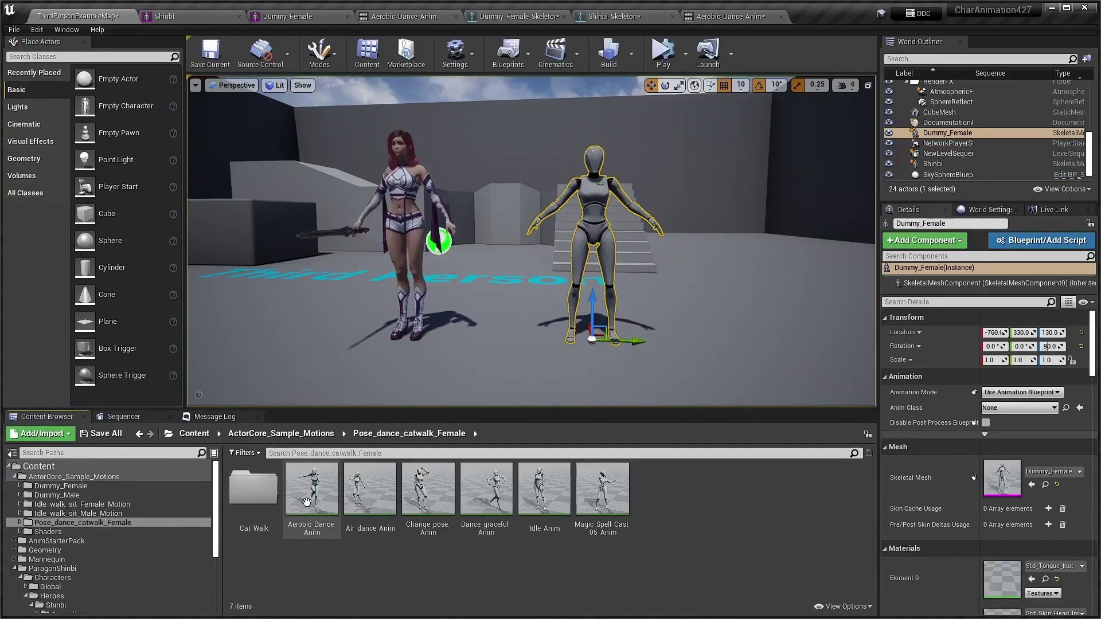
{"action": "left_click", "coordinate": [605, 488], "text": "shift"}
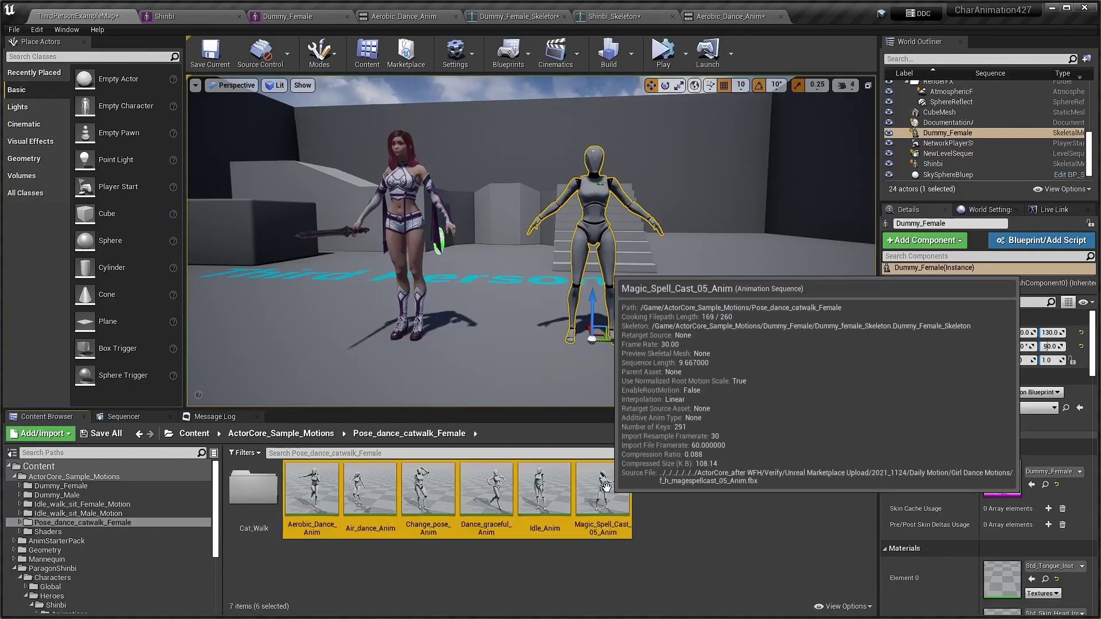
{"action": "right_click", "coordinate": [606, 488]}
{"action": "mouse_move", "coordinate": [653, 167]}
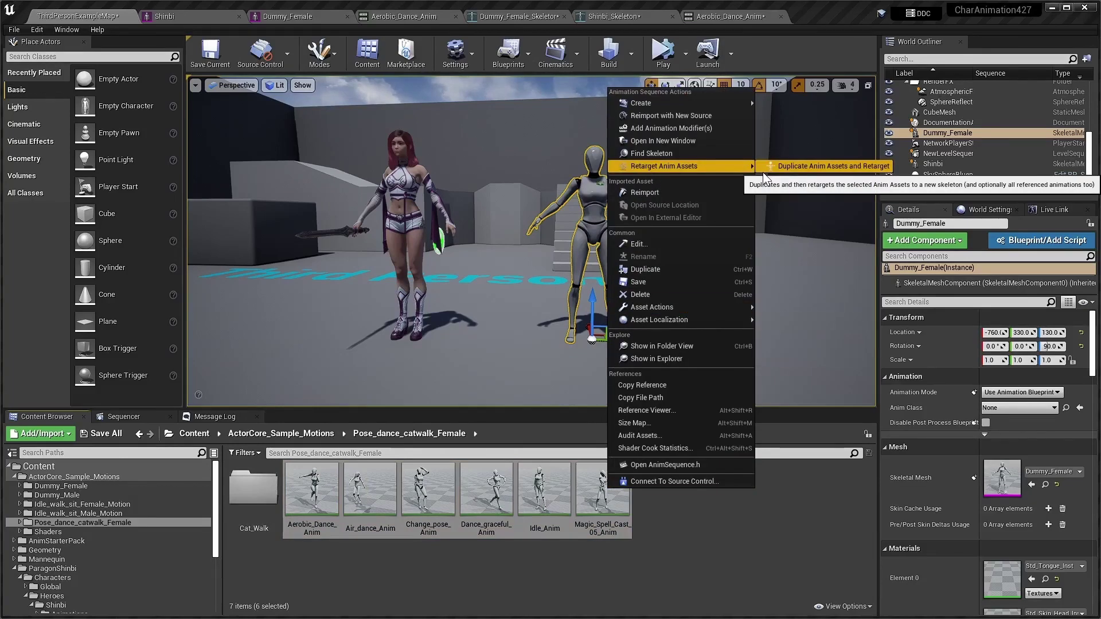
{"action": "left_click", "coordinate": [440, 596]}
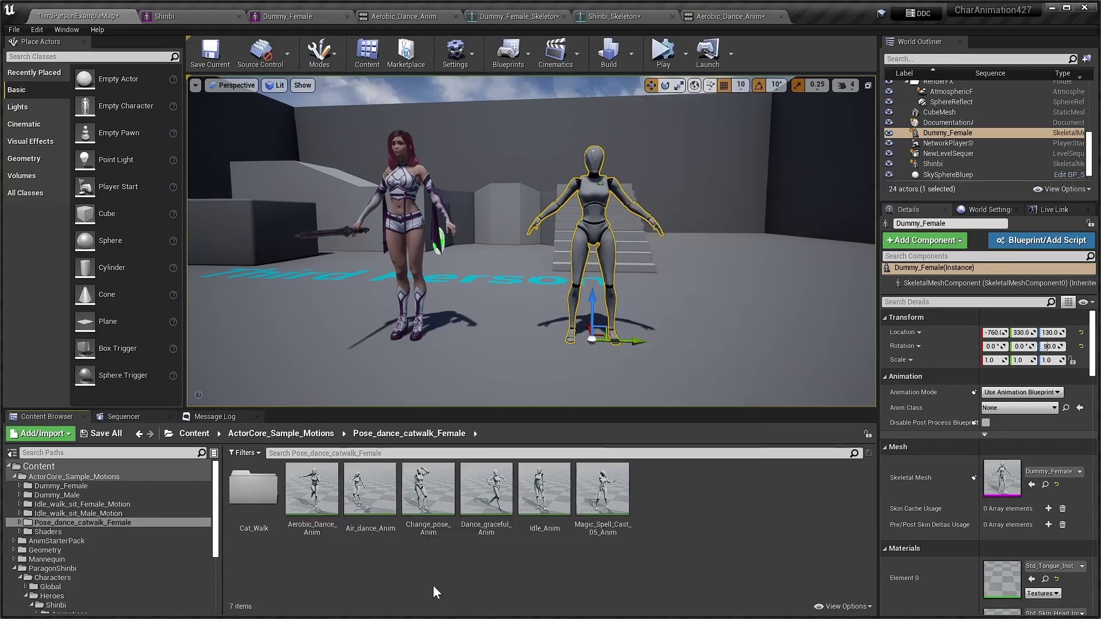
Step: Browse to the Mannequin Animations folder and look at the retargeting actions for the ThirdPerson_AnimBP animation blueprint
{"action": "left_click", "coordinate": [46, 559]}
{"action": "double_click", "coordinate": [242, 503]}
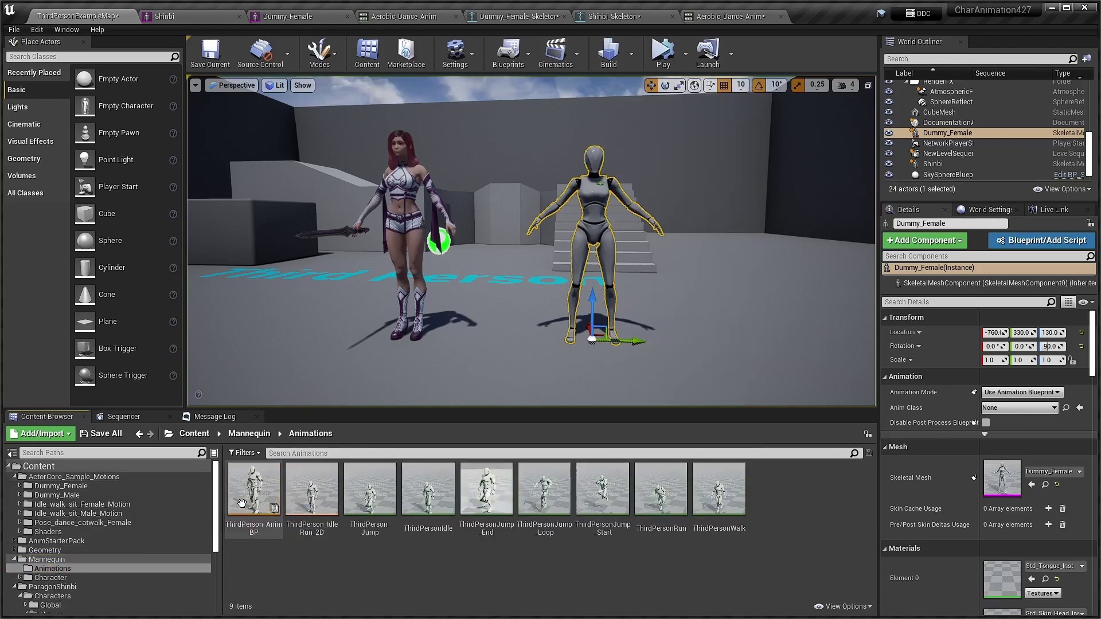
{"action": "left_click", "coordinate": [242, 503]}
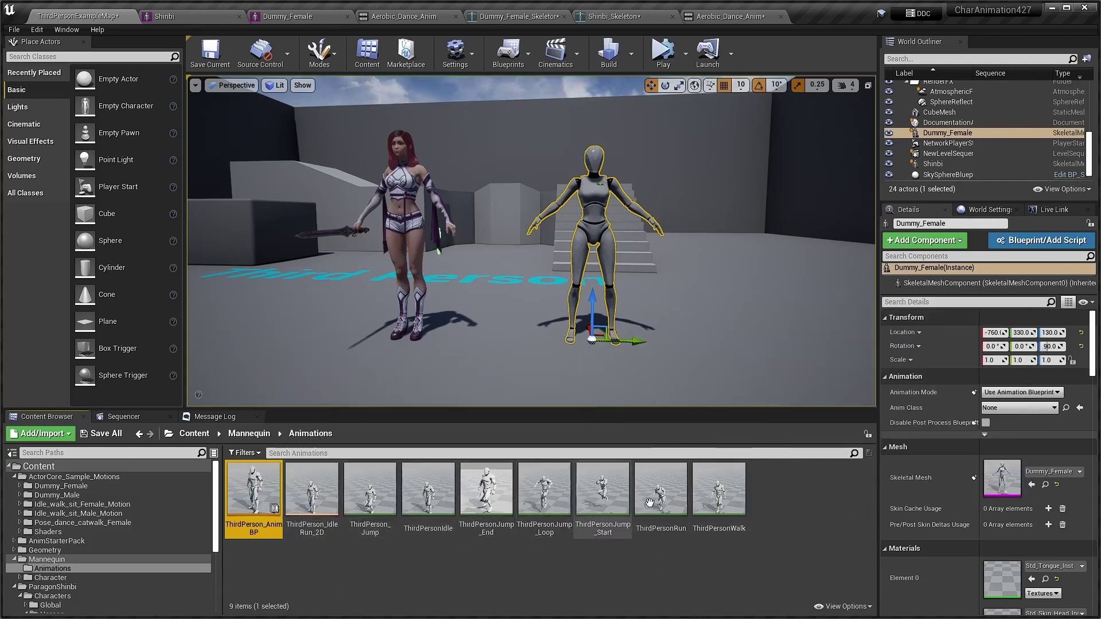
{"action": "right_click", "coordinate": [270, 487]}
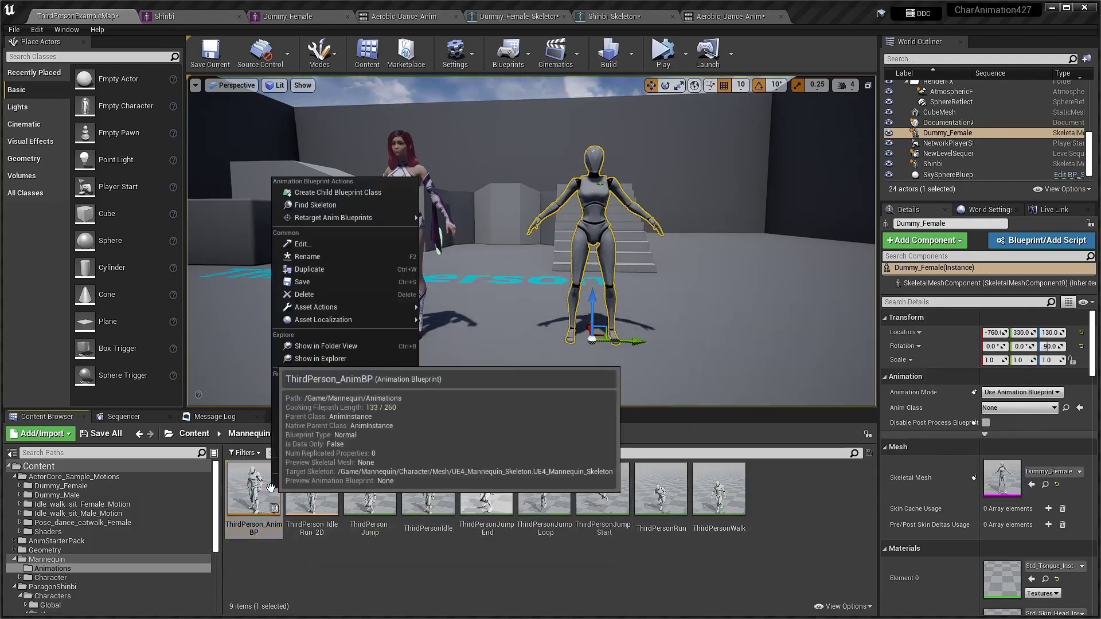
{"action": "mouse_move", "coordinate": [328, 221]}
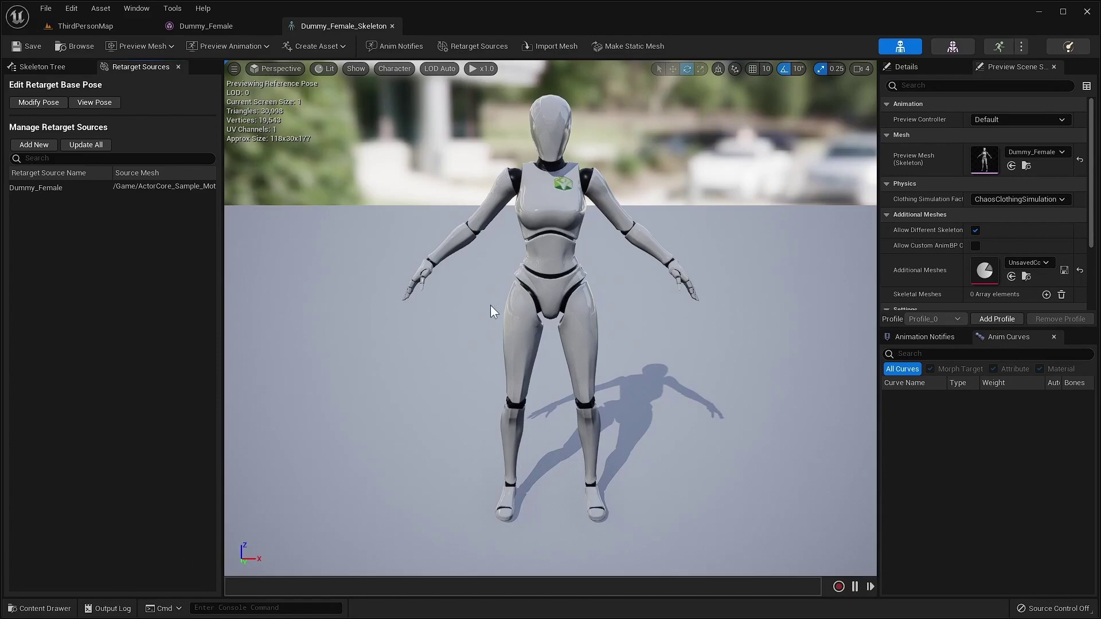
Step: Open Shinbi_Skeleton from the ParagonShinbi character's Meshes folder in the Unreal Engine 5 project
{"action": "left_click", "coordinate": [53, 610]}
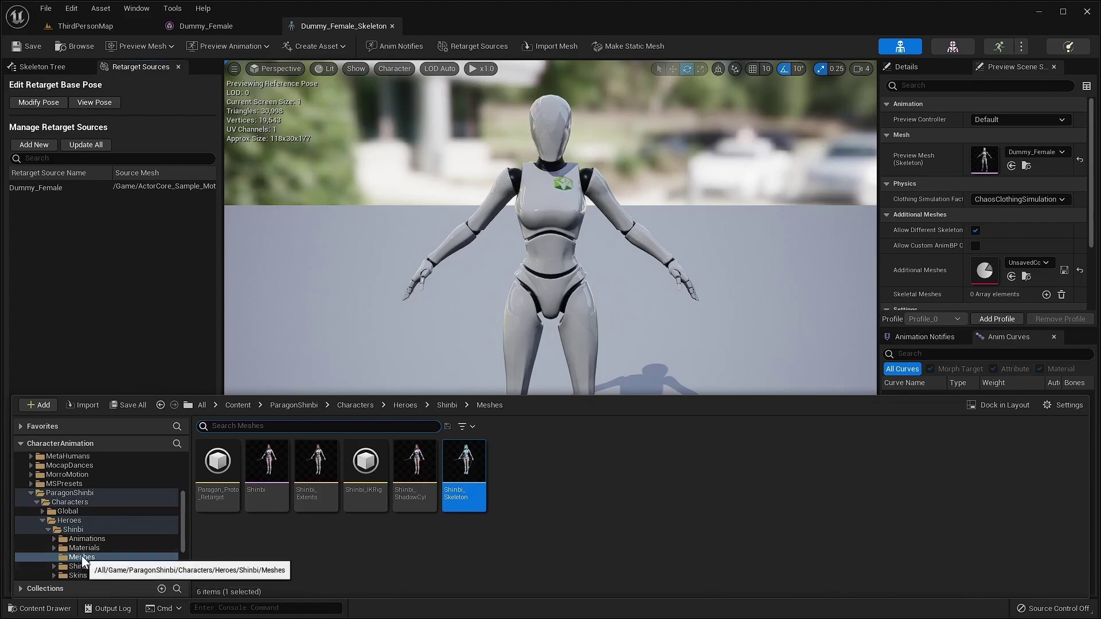
{"action": "double_click", "coordinate": [456, 474]}
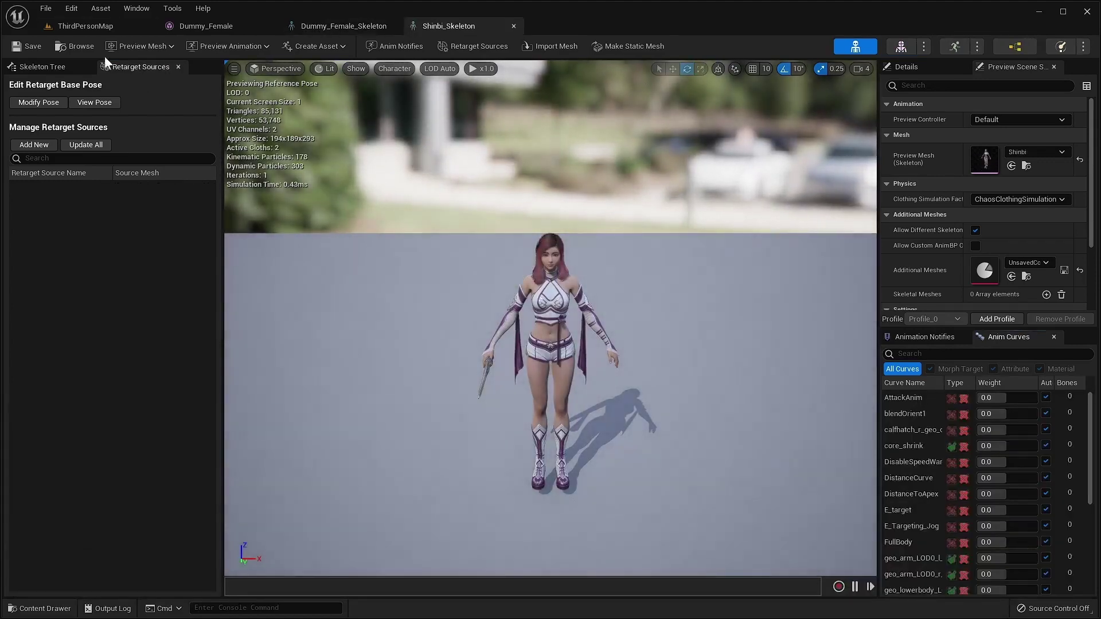
Step: Show the asset details of Shinbi_Skeleton and add Dummy_Female_Skeleton as its compatible skeleton
{"action": "left_click", "coordinate": [139, 9]}
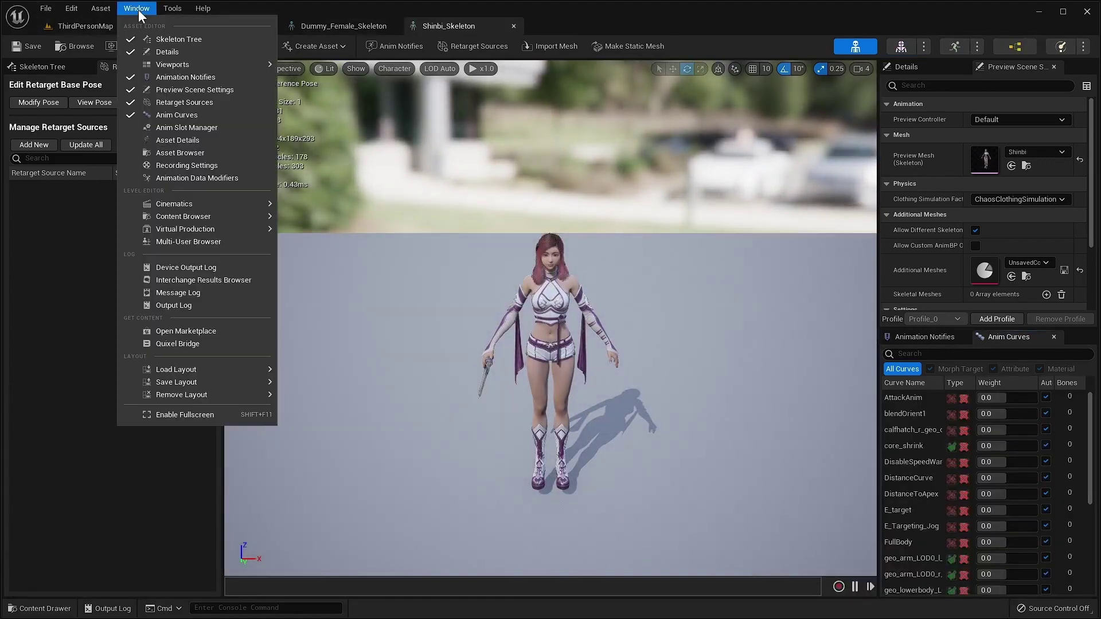
{"action": "left_click", "coordinate": [195, 141]}
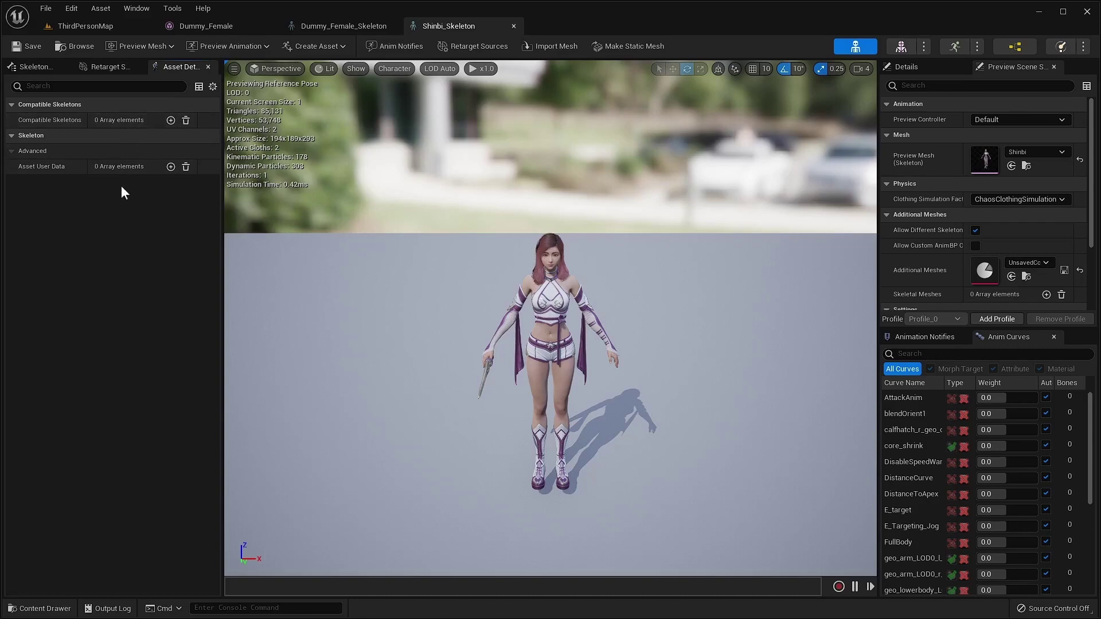
{"action": "left_click", "coordinate": [170, 120]}
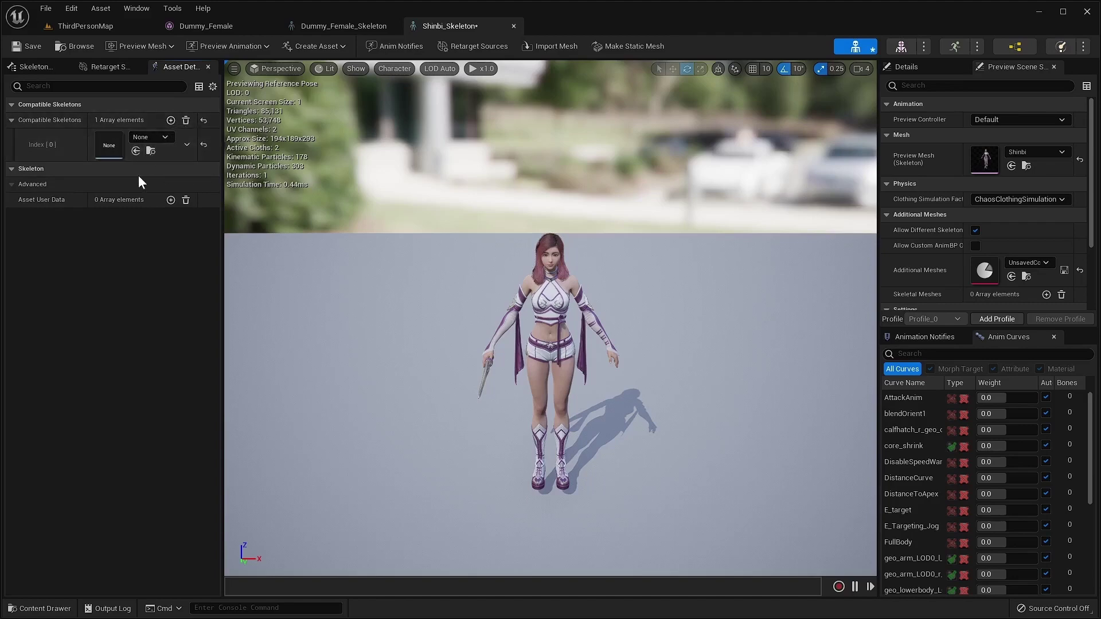
{"action": "left_click", "coordinate": [167, 138]}
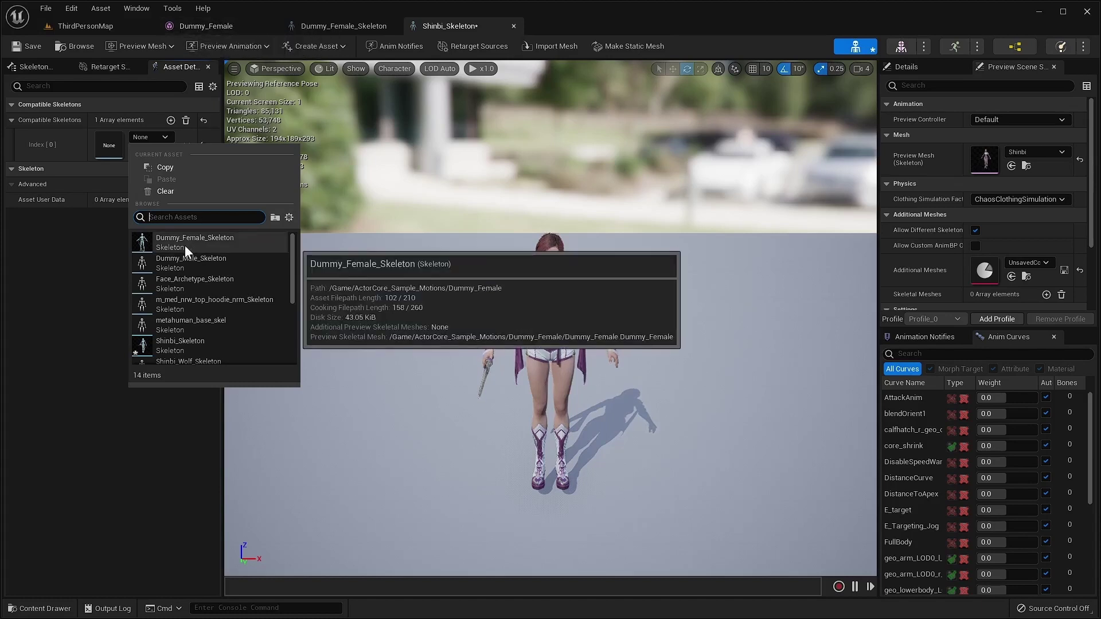
{"action": "left_click", "coordinate": [219, 240]}
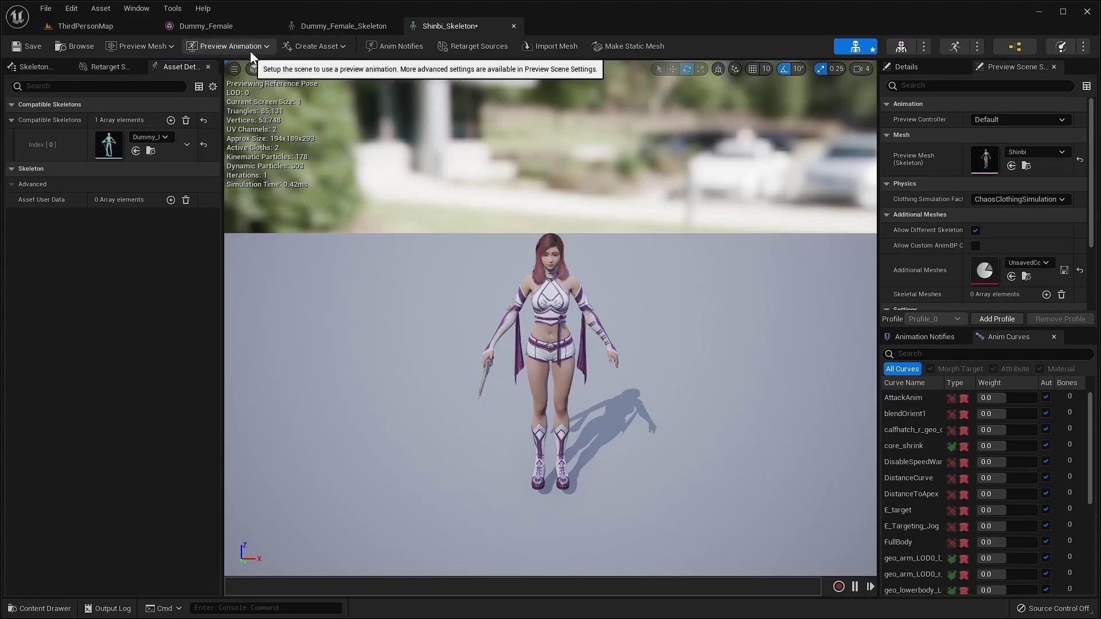
Step: Preview Aerobic_Dance_Anim on the Shinbi skeleton and set the preview controller back to Default
{"action": "left_click", "coordinate": [267, 45]}
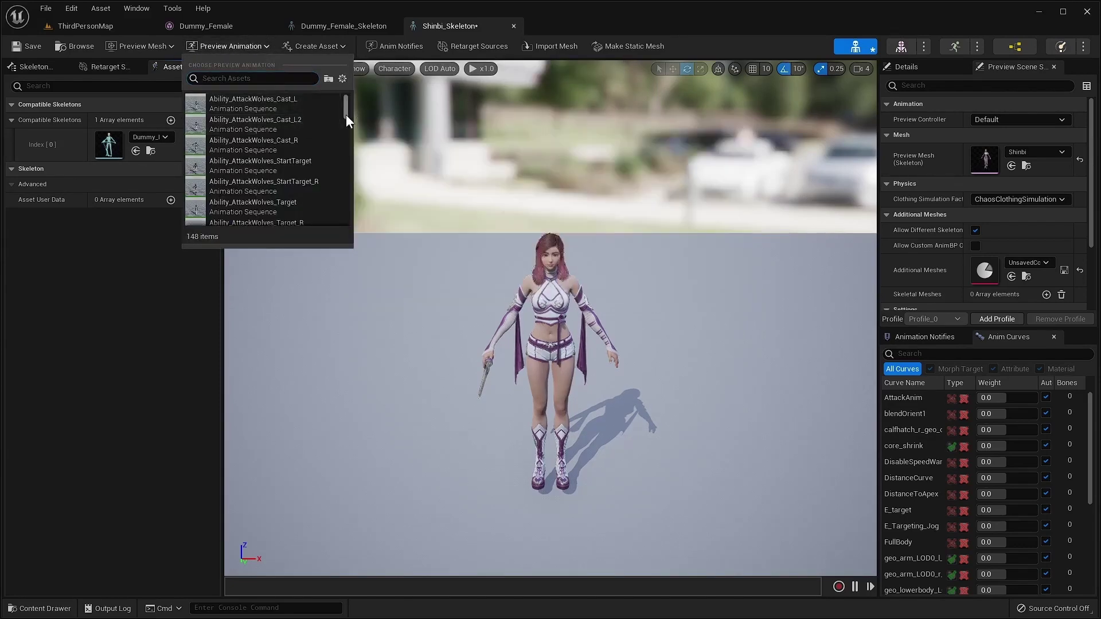
{"action": "left_click_drag", "start_coordinate": [346, 115], "coordinate": [339, 139]}
{"action": "scroll", "coordinate": [338, 133], "scroll_direction": "up", "scroll_amount": 5}
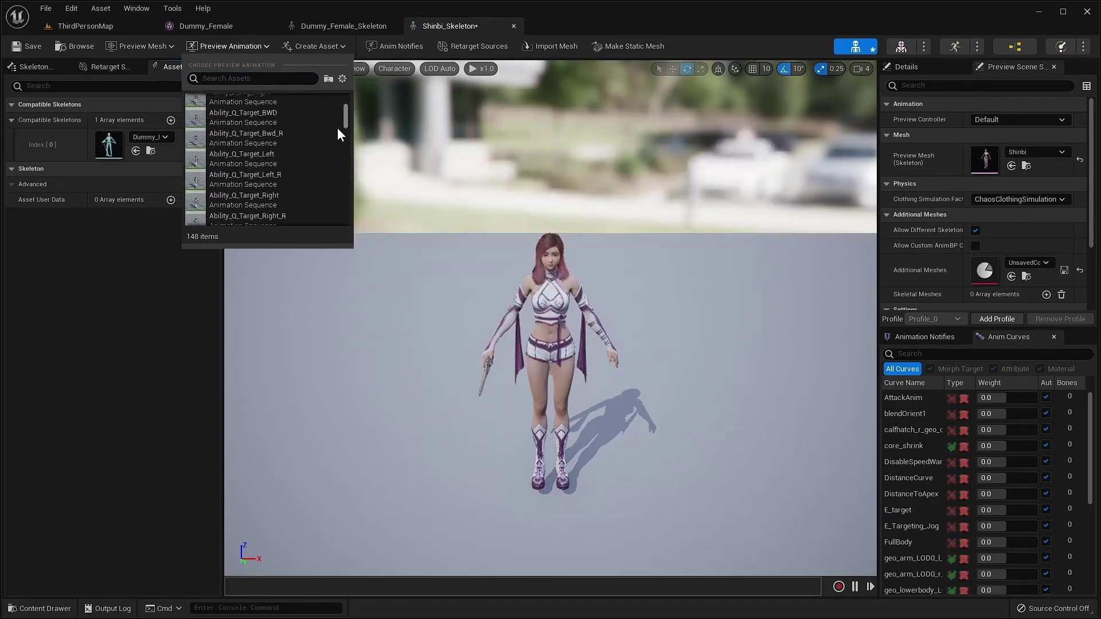
{"action": "scroll", "coordinate": [255, 152], "scroll_direction": "up", "scroll_amount": 2}
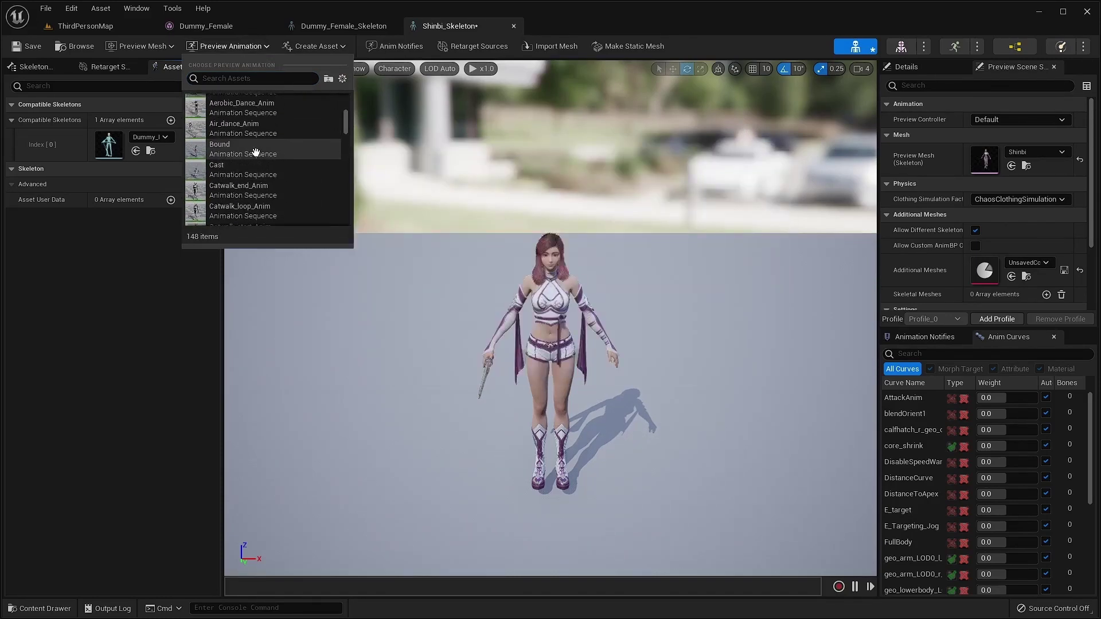
{"action": "scroll", "coordinate": [256, 152], "scroll_direction": "up", "scroll_amount": 1}
{"action": "scroll", "coordinate": [256, 152], "scroll_direction": "up", "scroll_amount": 2}
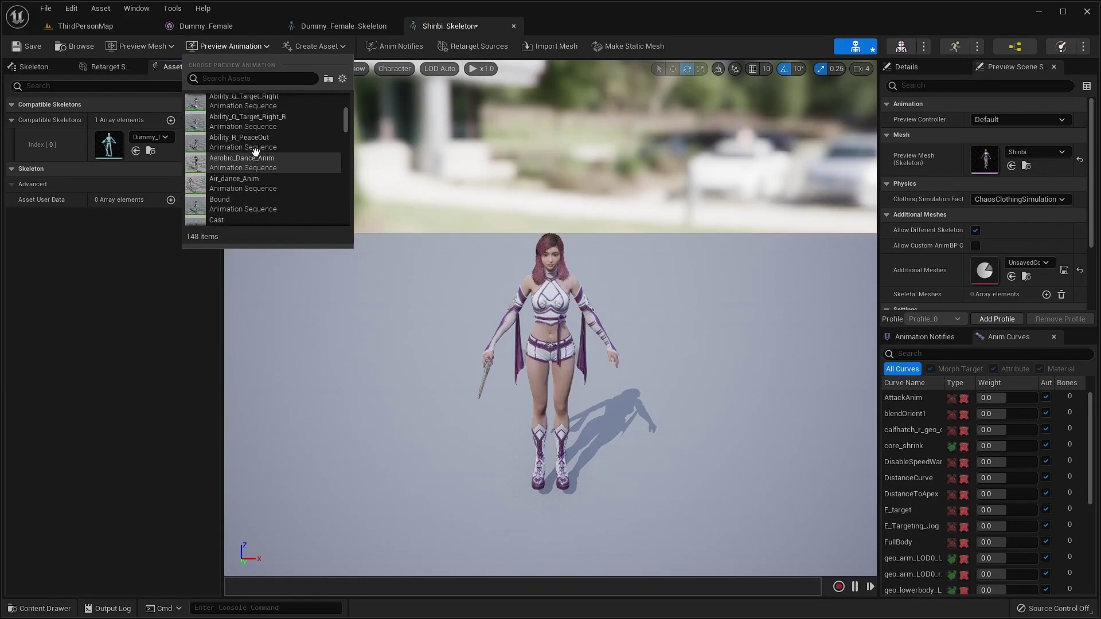
{"action": "mouse_move", "coordinate": [236, 170]}
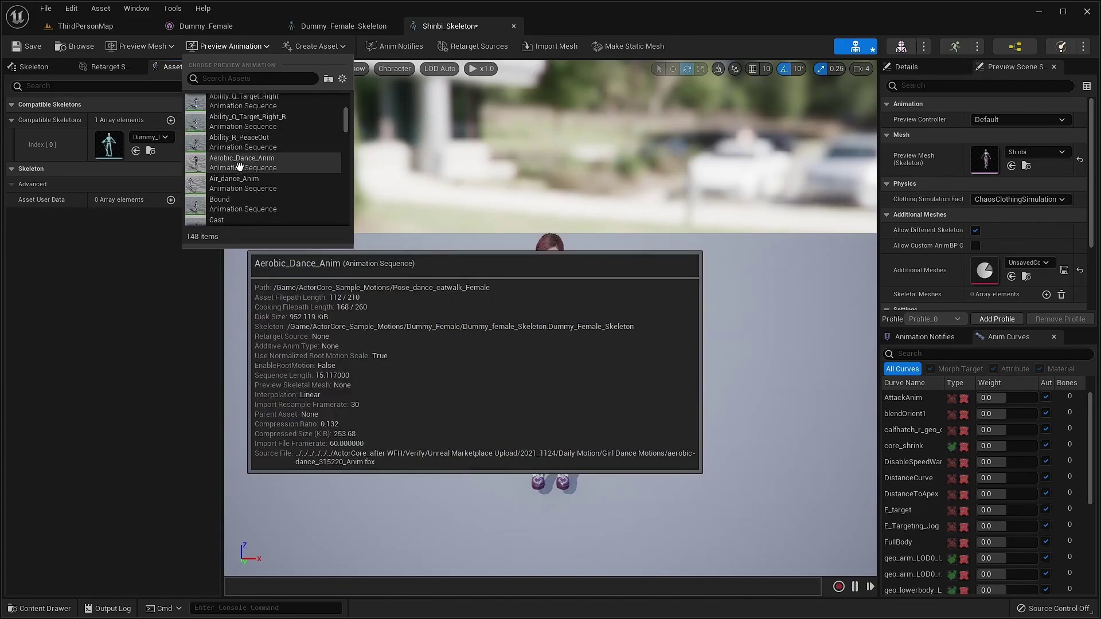
{"action": "left_click", "coordinate": [239, 166]}
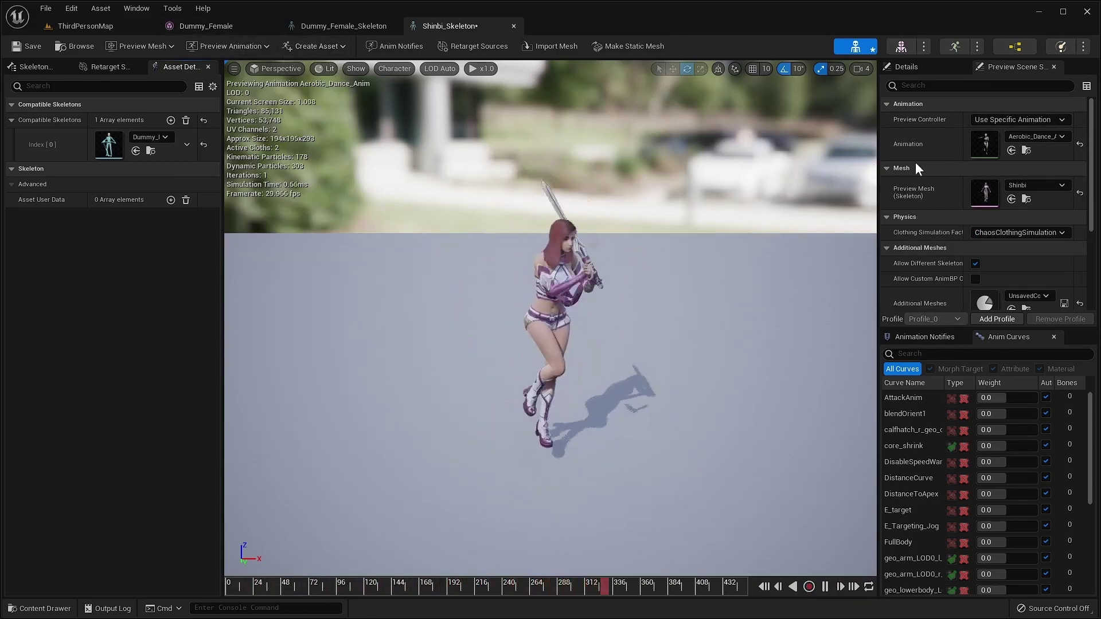
{"action": "left_click", "coordinate": [1061, 119]}
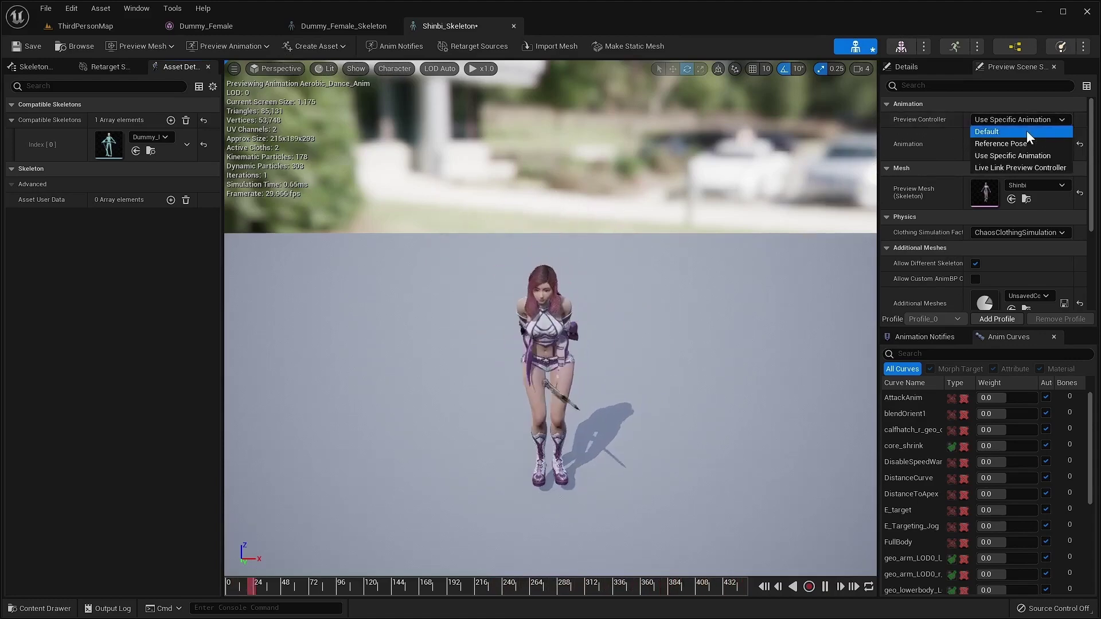
{"action": "left_click", "coordinate": [1026, 132]}
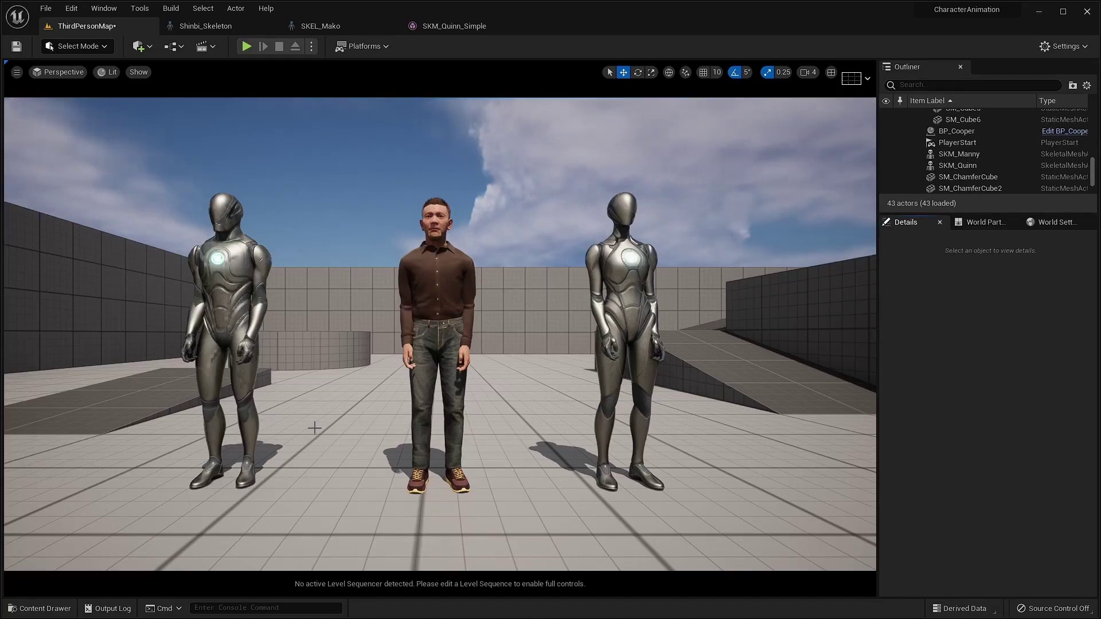
Step: Play the ThirdPersonMap level to watch the Manny, Cooper and Quinn characters animate, and stop the simulation
{"action": "left_click", "coordinate": [246, 46]}
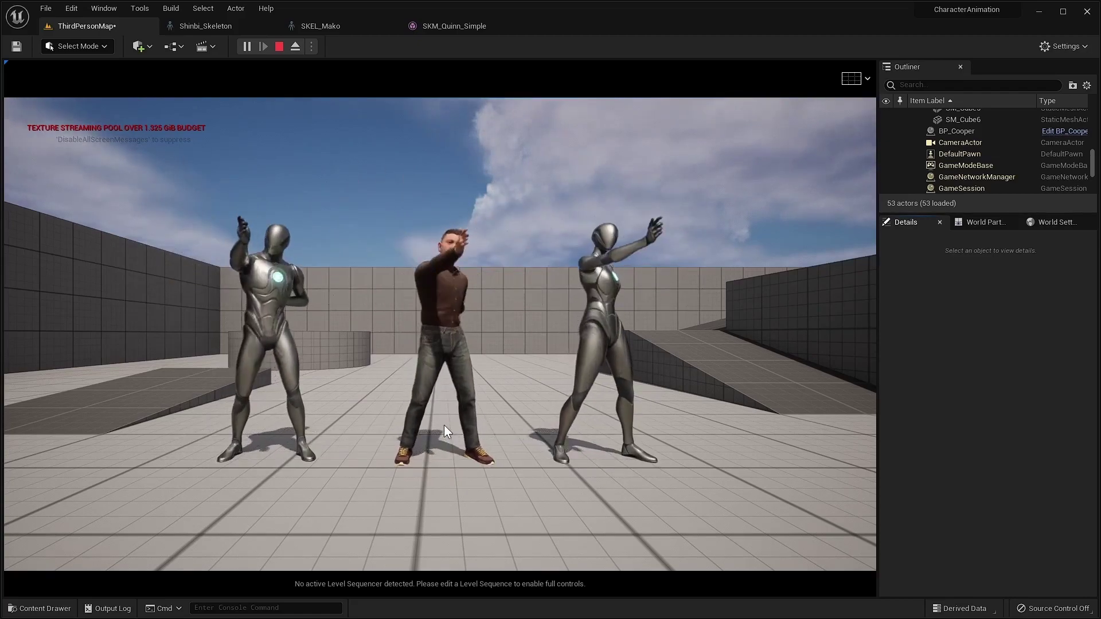
{"action": "left_click", "coordinate": [279, 46]}
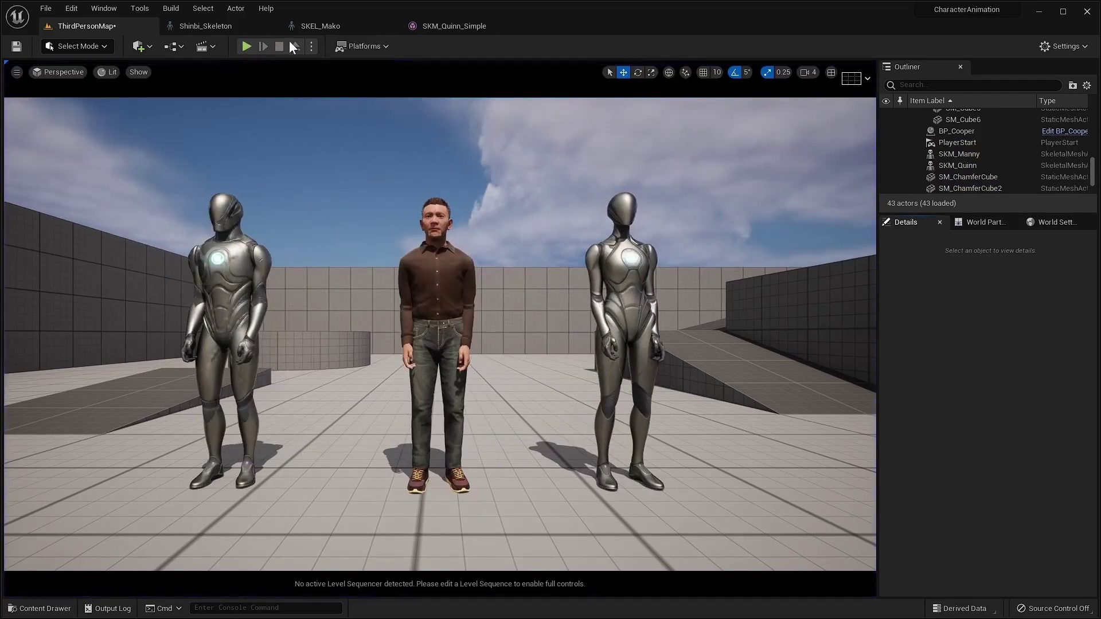
Step: Compare the bone hierarchies of SKM_Quinn_Simple and Shinbi_Skeleton
{"action": "left_click", "coordinate": [432, 23]}
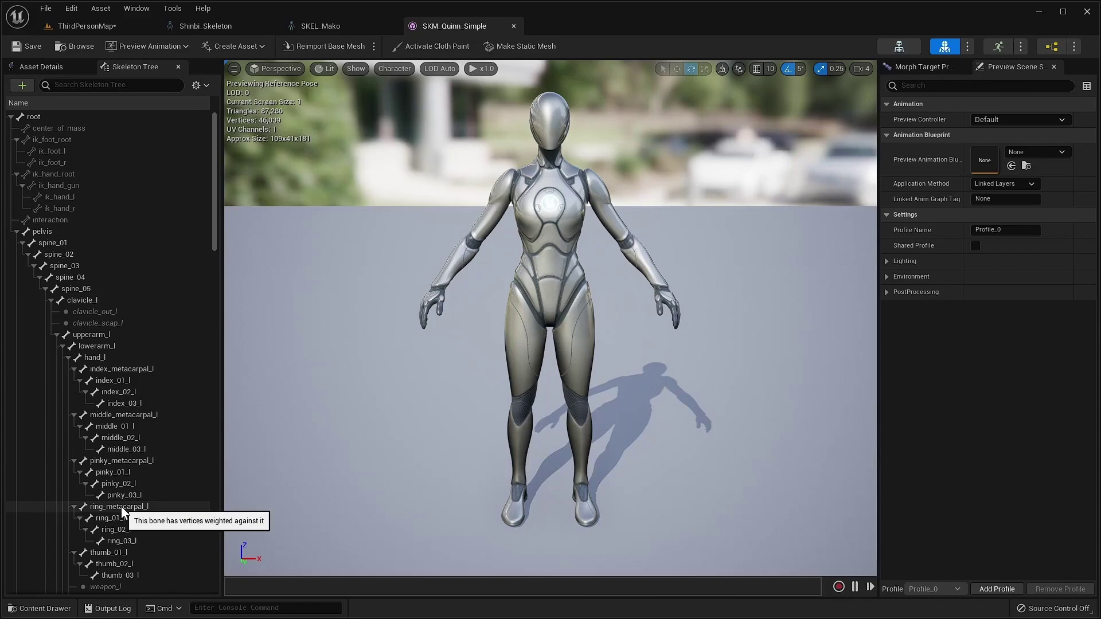
{"action": "left_click", "coordinate": [197, 26]}
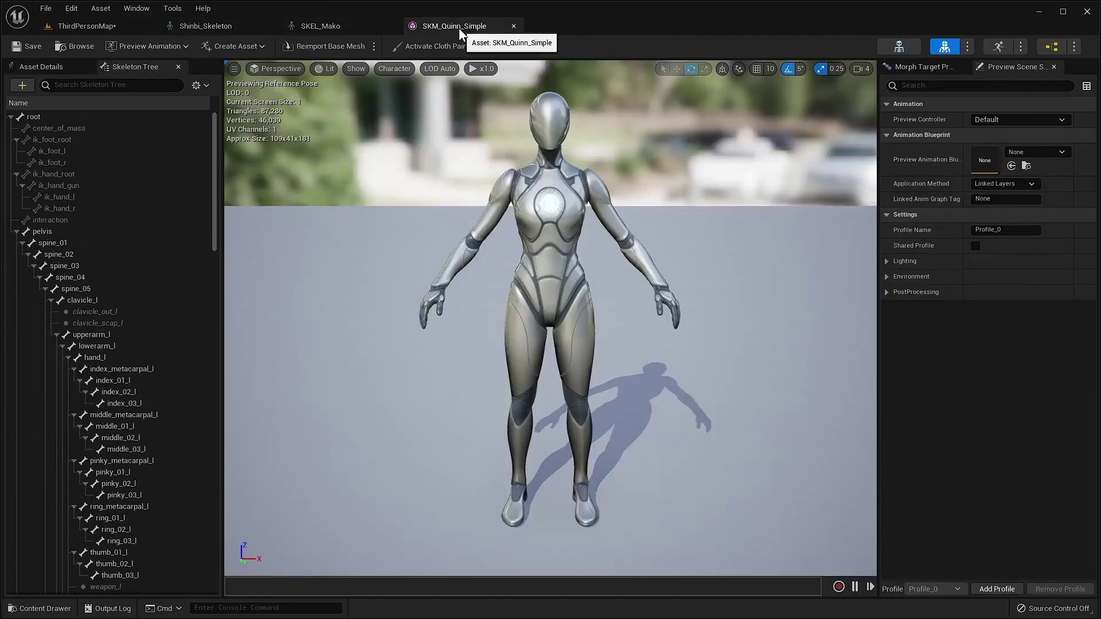
{"action": "left_click", "coordinate": [451, 26]}
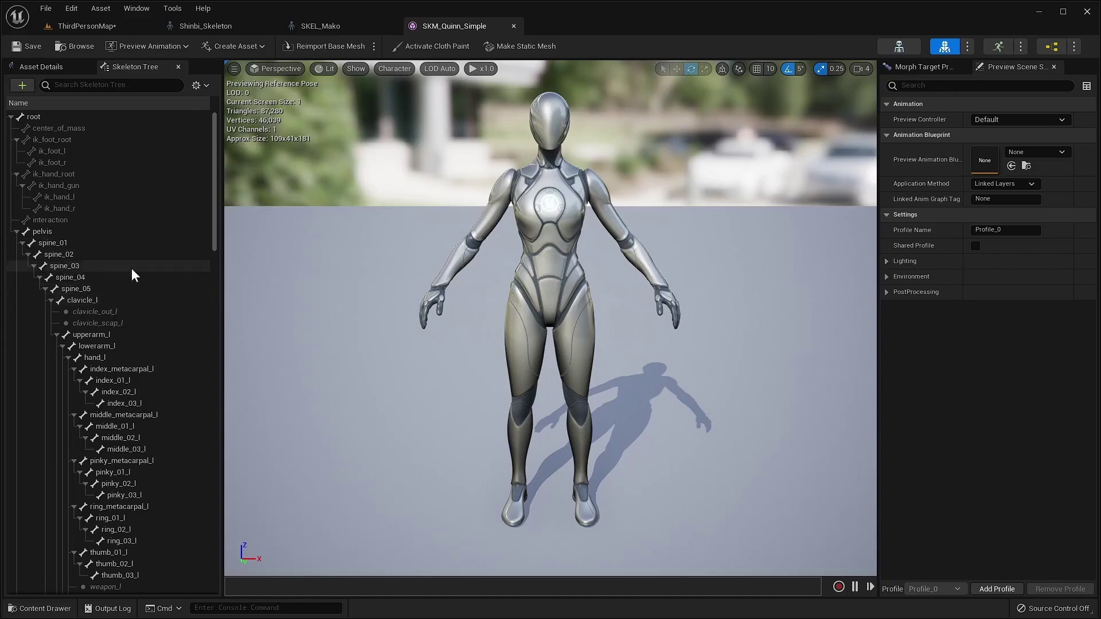
{"action": "left_click", "coordinate": [211, 27]}
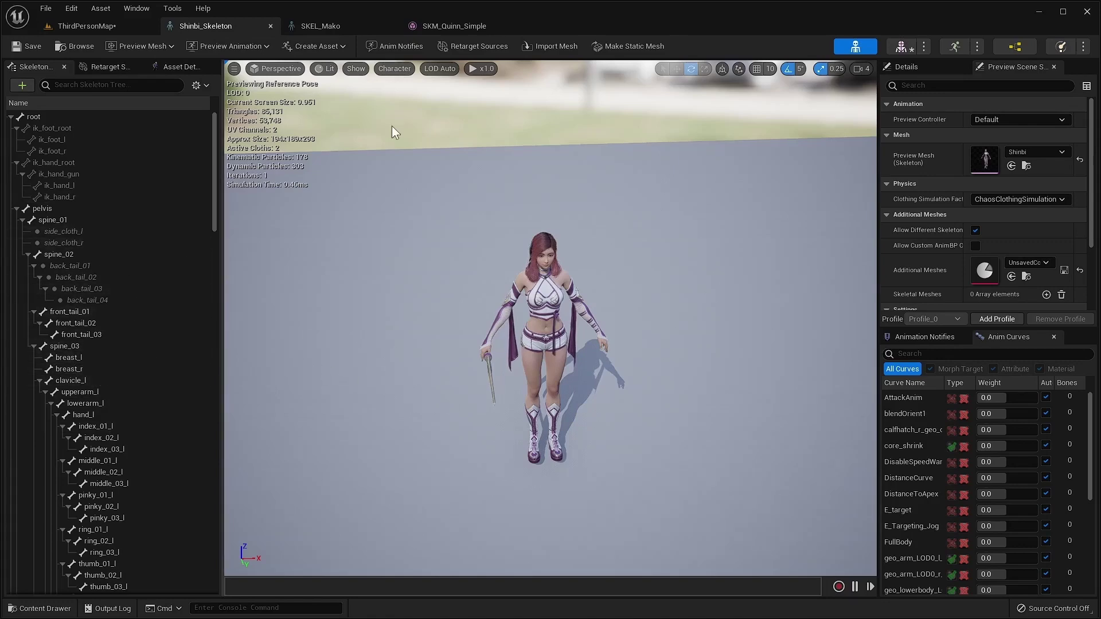
{"action": "left_click", "coordinate": [453, 27]}
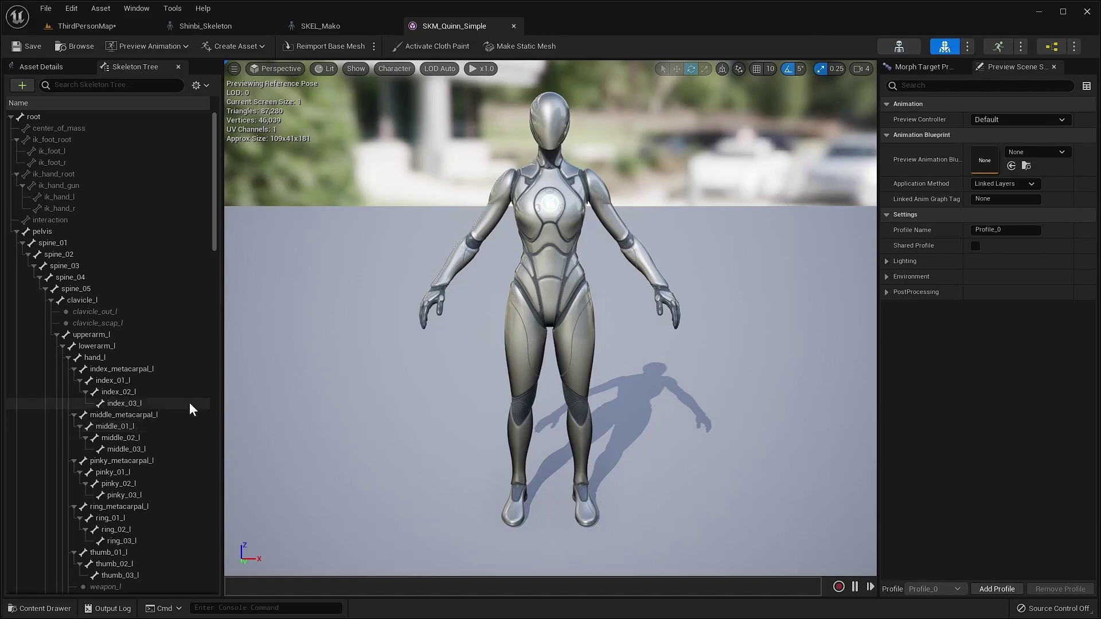
Step: Examine the SKEL_Mako bone names and hierarchy against those of SKM_Quinn_Simple
{"action": "left_click", "coordinate": [333, 26]}
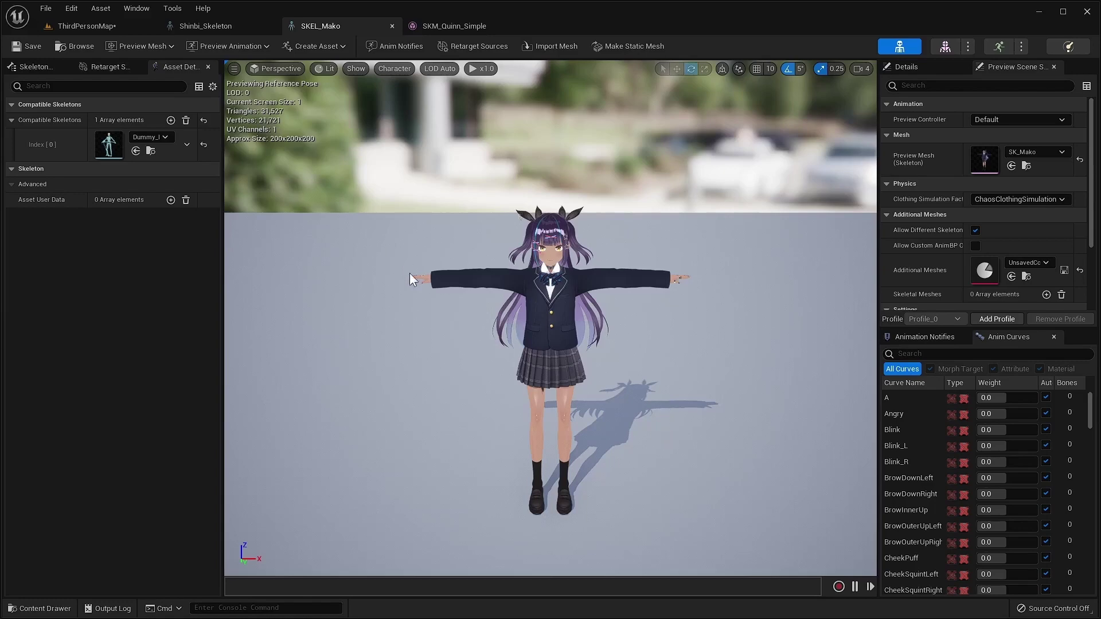
{"action": "left_click", "coordinate": [24, 67]}
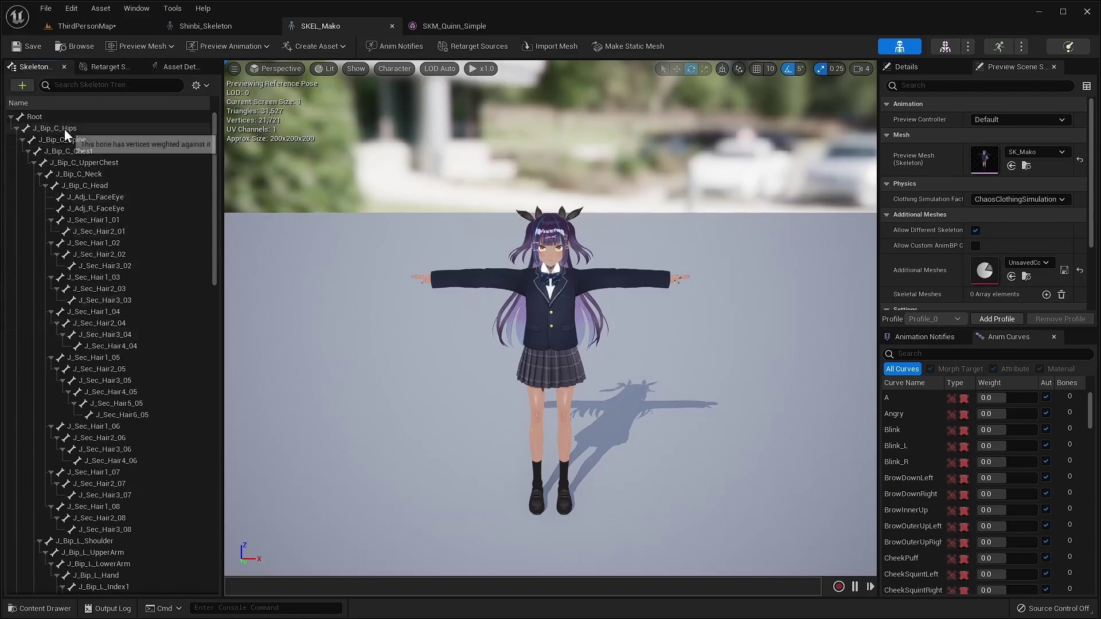
{"action": "left_click", "coordinate": [445, 26]}
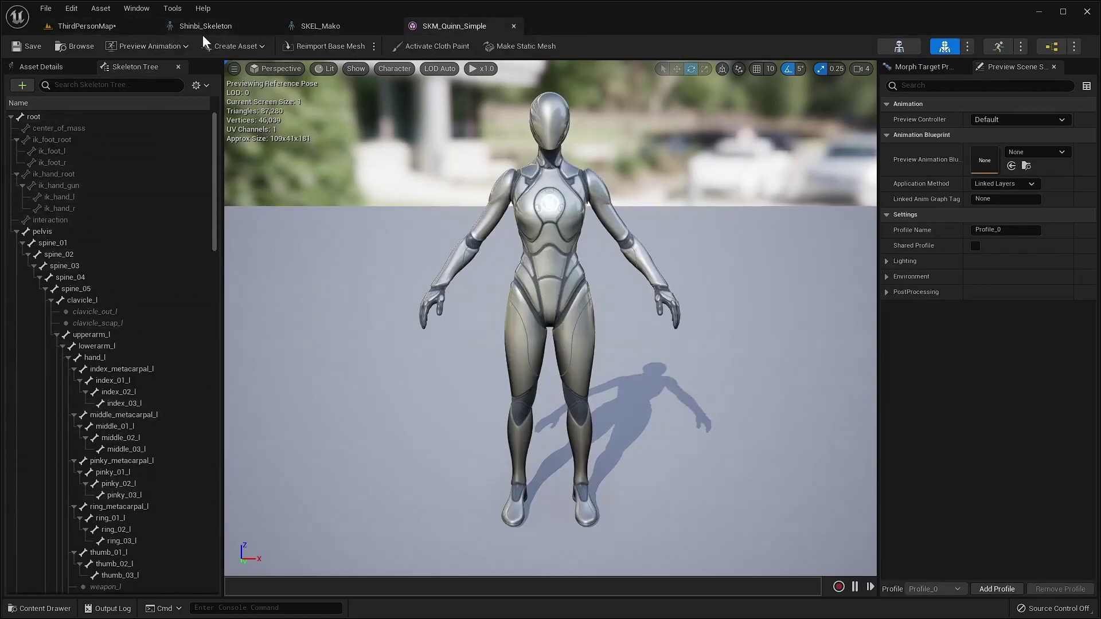
Step: Look at the compatible skeleton entry of SKEL_Mako and the skeletons it can be assigned
{"action": "left_click", "coordinate": [321, 28]}
{"action": "left_click", "coordinate": [185, 67]}
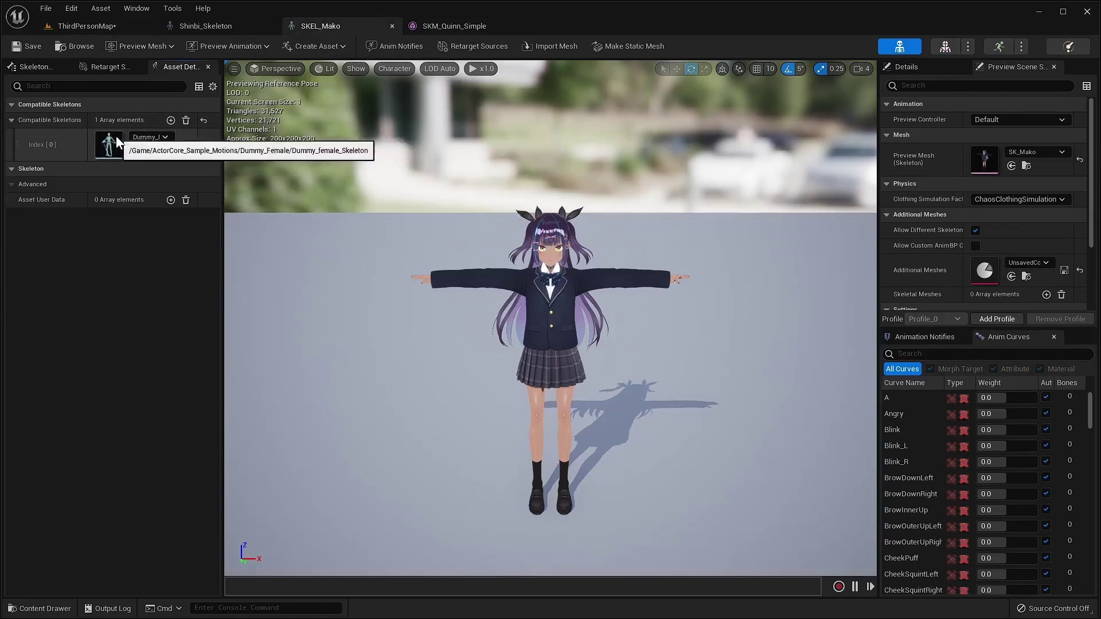
{"action": "left_click", "coordinate": [187, 143]}
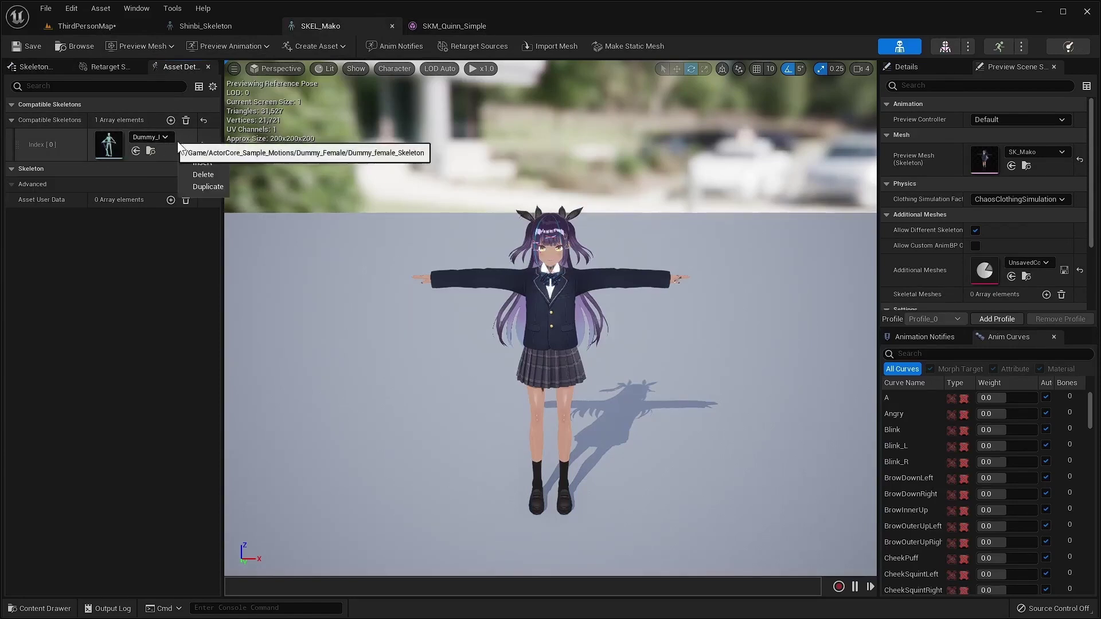
{"action": "left_click", "coordinate": [170, 136]}
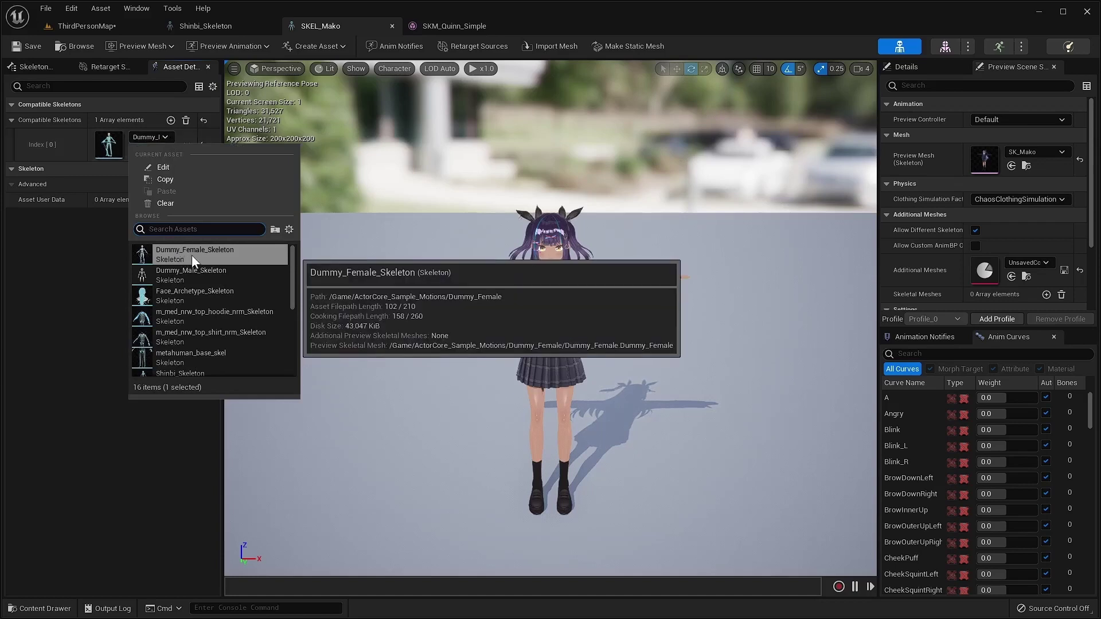
{"action": "left_click", "coordinate": [164, 444]}
Step: Preview Aerobic_Dance_Anim on SKEL_Mako, and play the Aerobic_Dance_Anim version for SK_Mako in Unreal Engine 4
{"action": "left_click", "coordinate": [236, 47]}
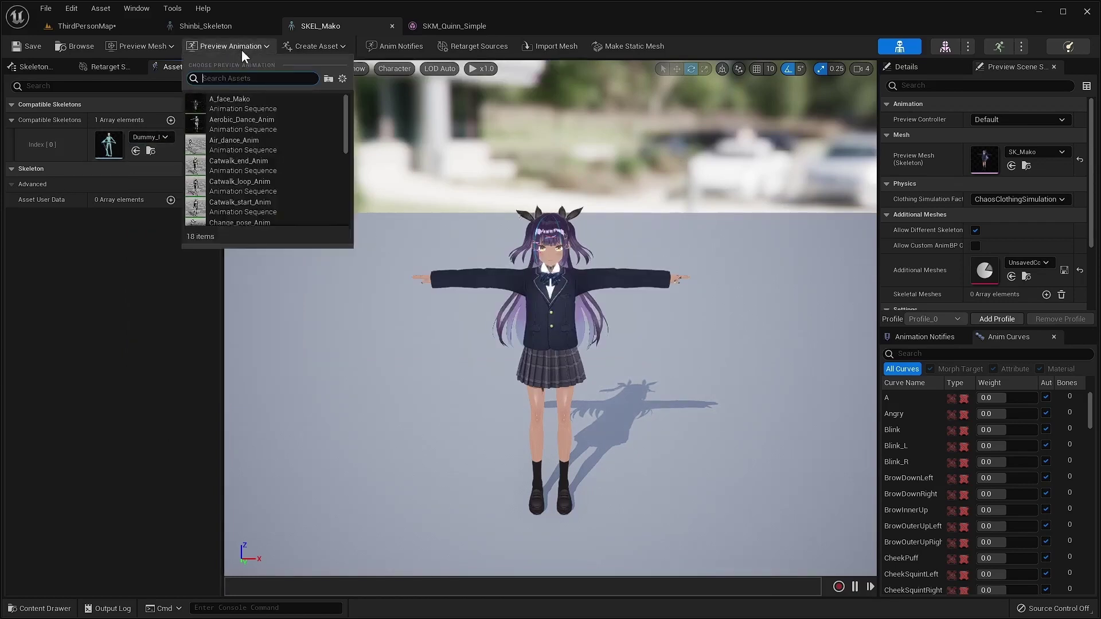
{"action": "left_click", "coordinate": [249, 122]}
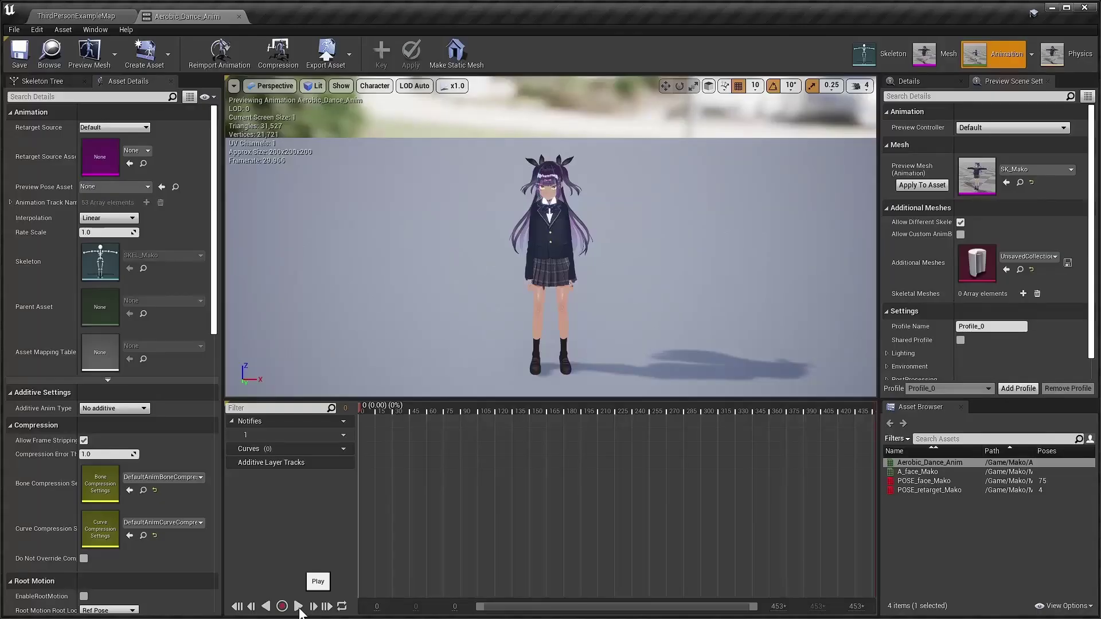
{"action": "left_click", "coordinate": [298, 607]}
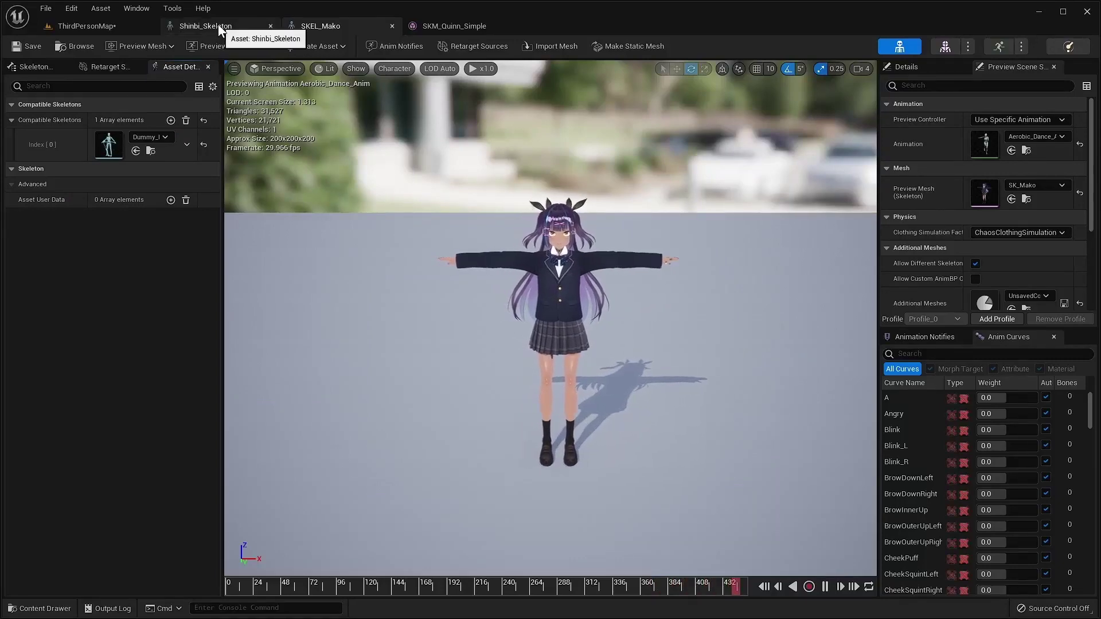
Step: Return to Shinbi_Skeleton in Unreal Engine 5, search for and preview Aerobic_Dance_Anim, and reset the preview controller to Default
{"action": "left_click", "coordinate": [217, 25]}
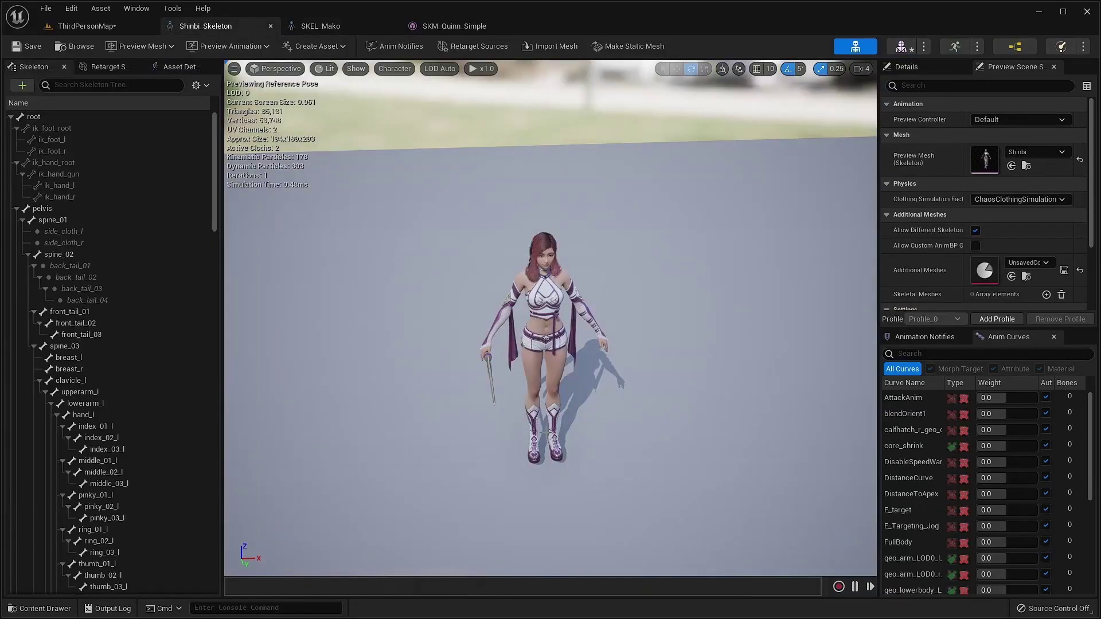
{"action": "left_click", "coordinate": [232, 46]}
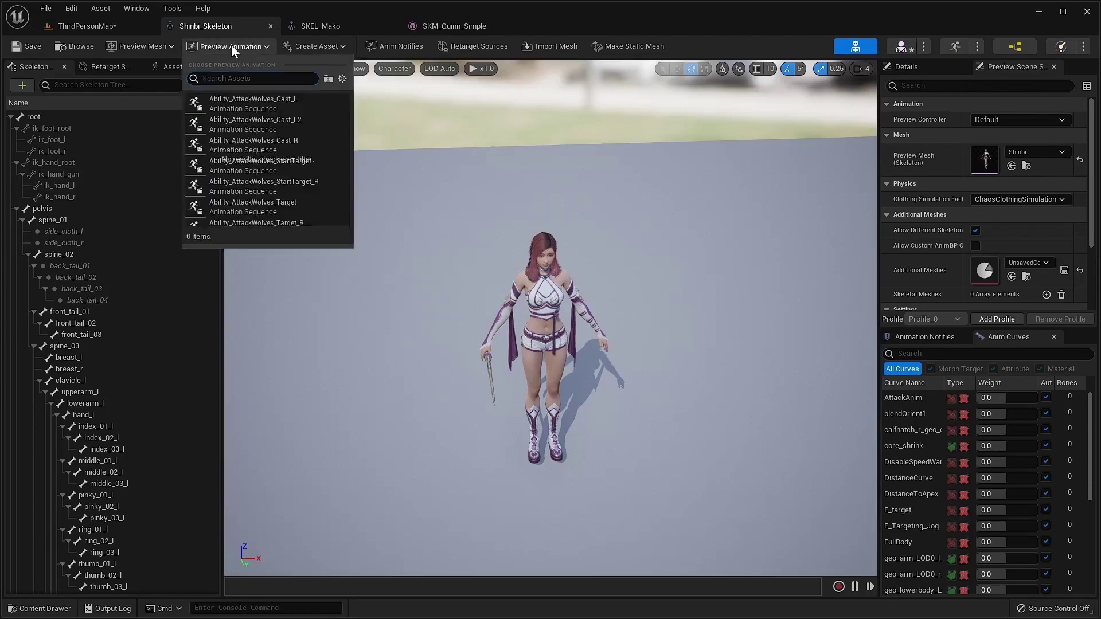
{"action": "type", "text": "ae"}
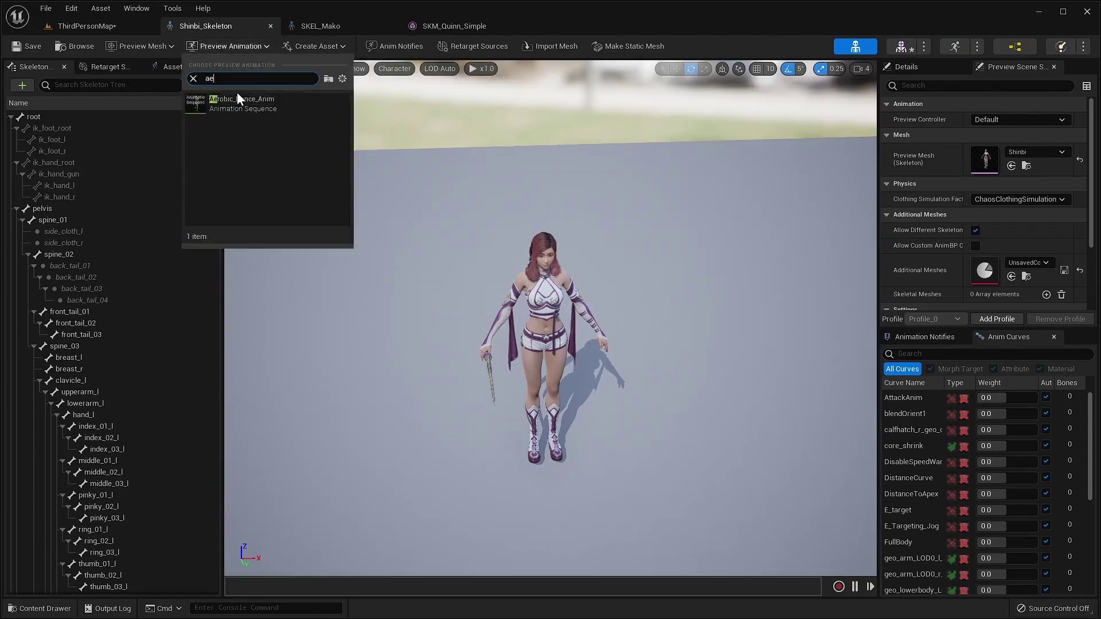
{"action": "left_click", "coordinate": [239, 103]}
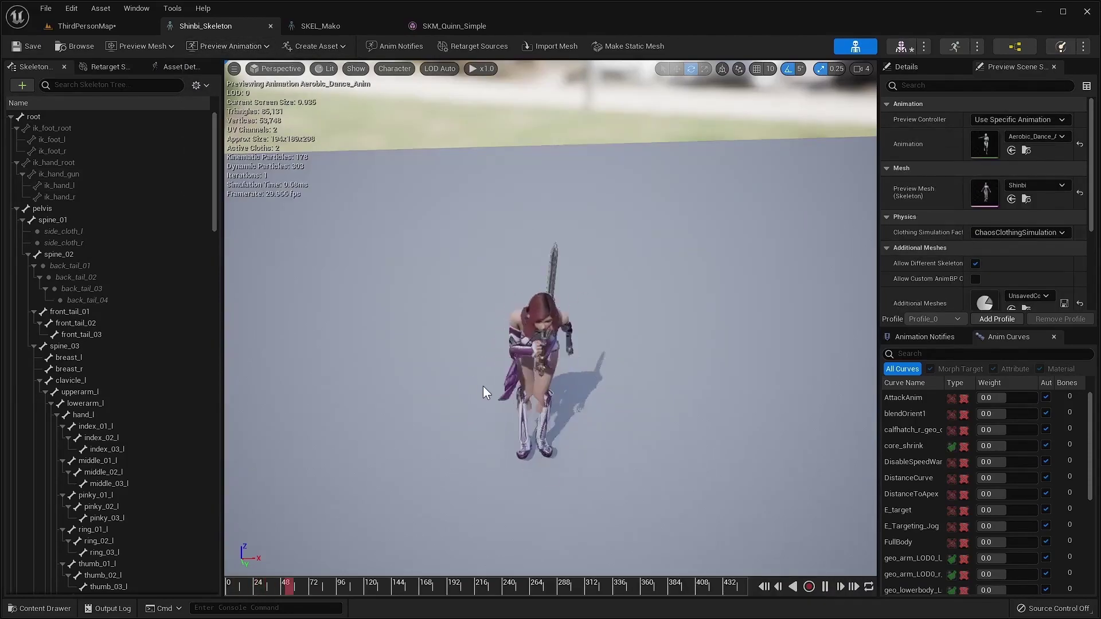
{"action": "left_click_drag", "start_coordinate": [550, 321], "coordinate": [550, 278]}
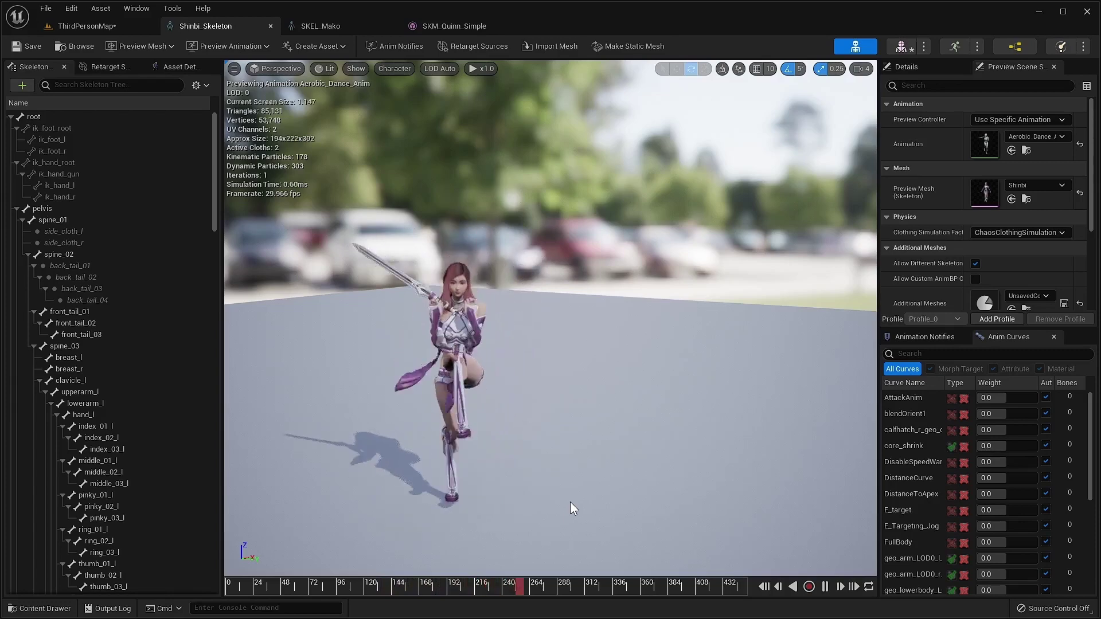
{"action": "left_click", "coordinate": [1017, 119]}
{"action": "left_click", "coordinate": [1020, 132]}
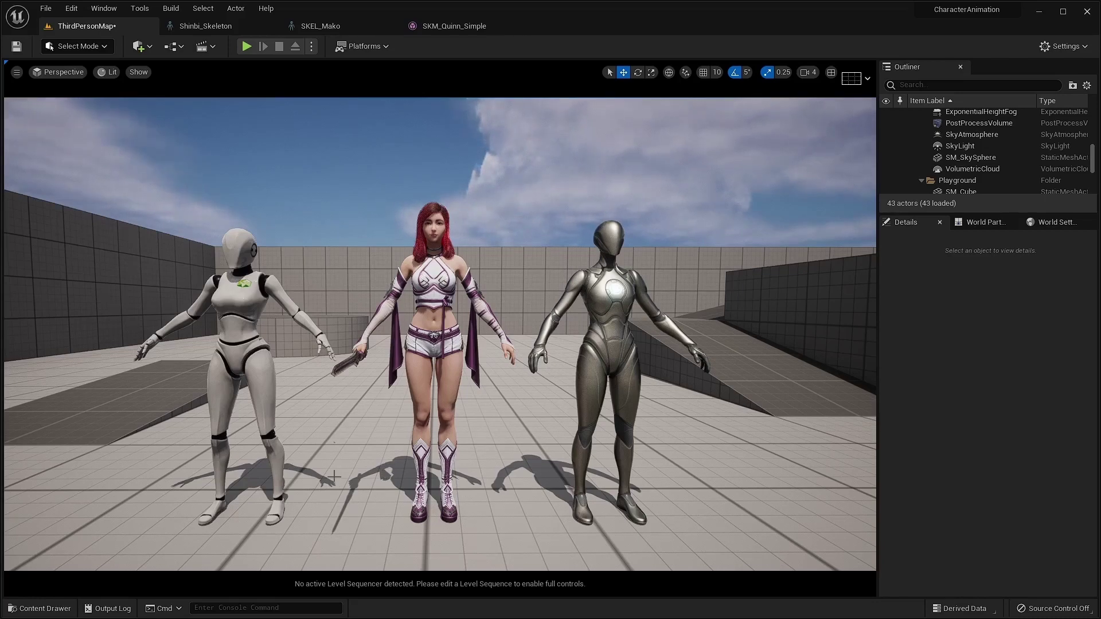
Step: Assign Aerobic_Dance_Anim as the animation to play on the Dummy_Female and Shinbi actors in the ThirdPersonMap level
{"action": "left_click", "coordinate": [265, 369]}
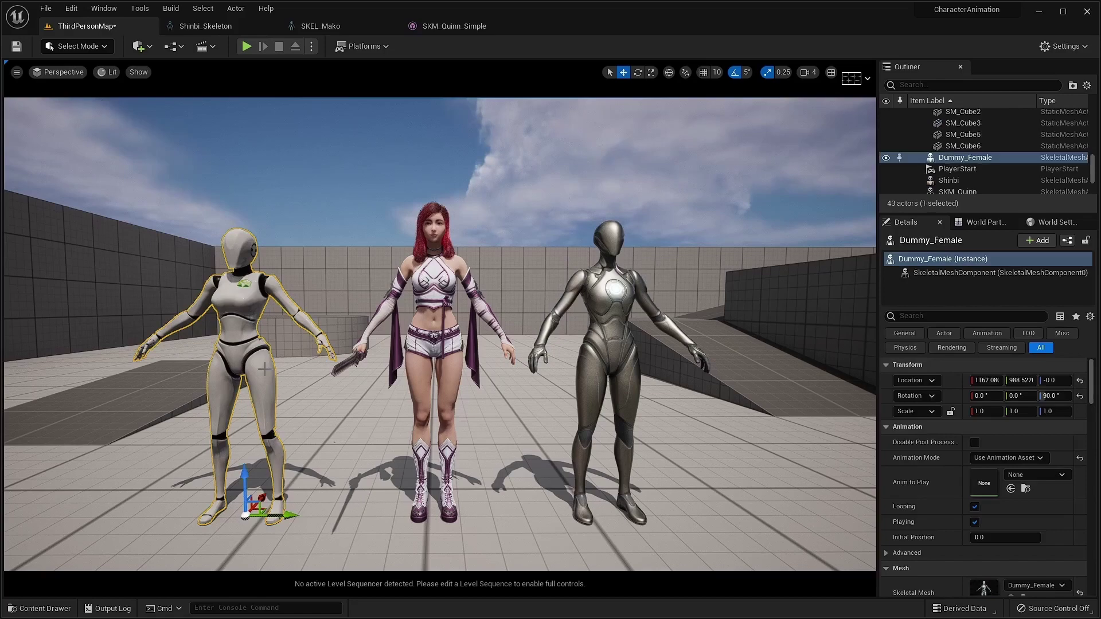
{"action": "left_click", "coordinate": [1058, 473]}
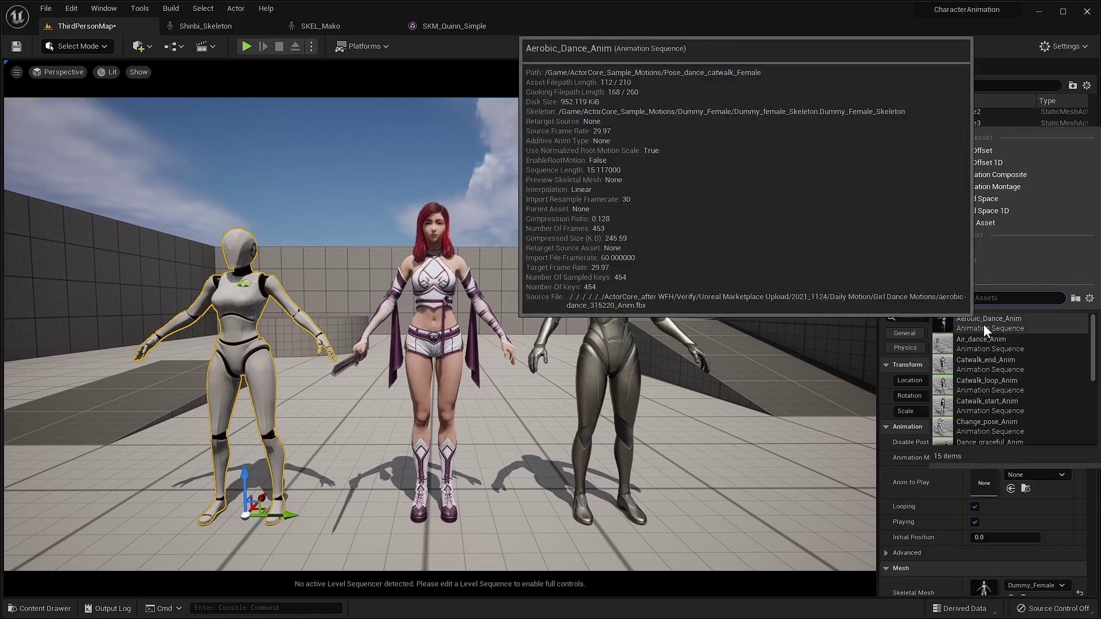
{"action": "left_click", "coordinate": [983, 325]}
{"action": "left_click", "coordinate": [454, 355]}
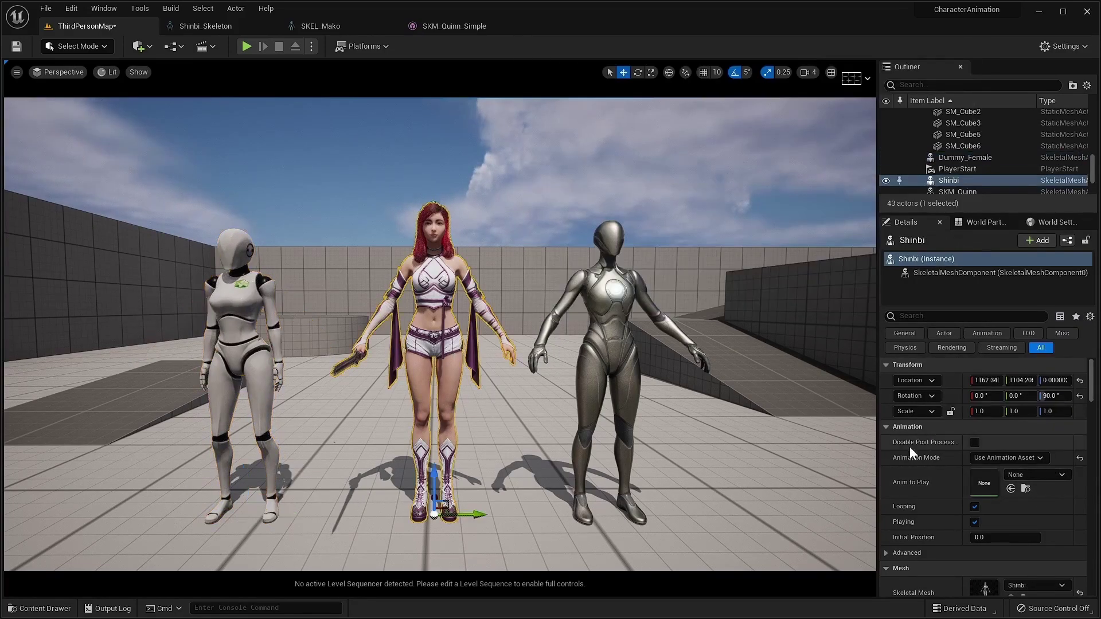
{"action": "left_click", "coordinate": [1033, 474]}
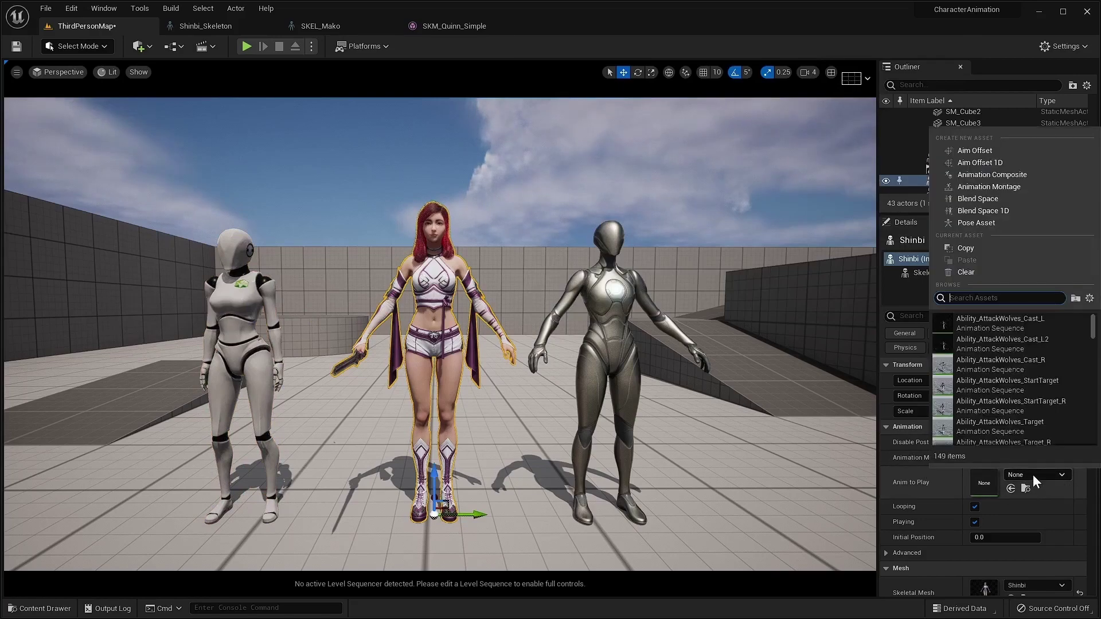
{"action": "type", "text": "aero"}
{"action": "left_click", "coordinate": [1002, 331]}
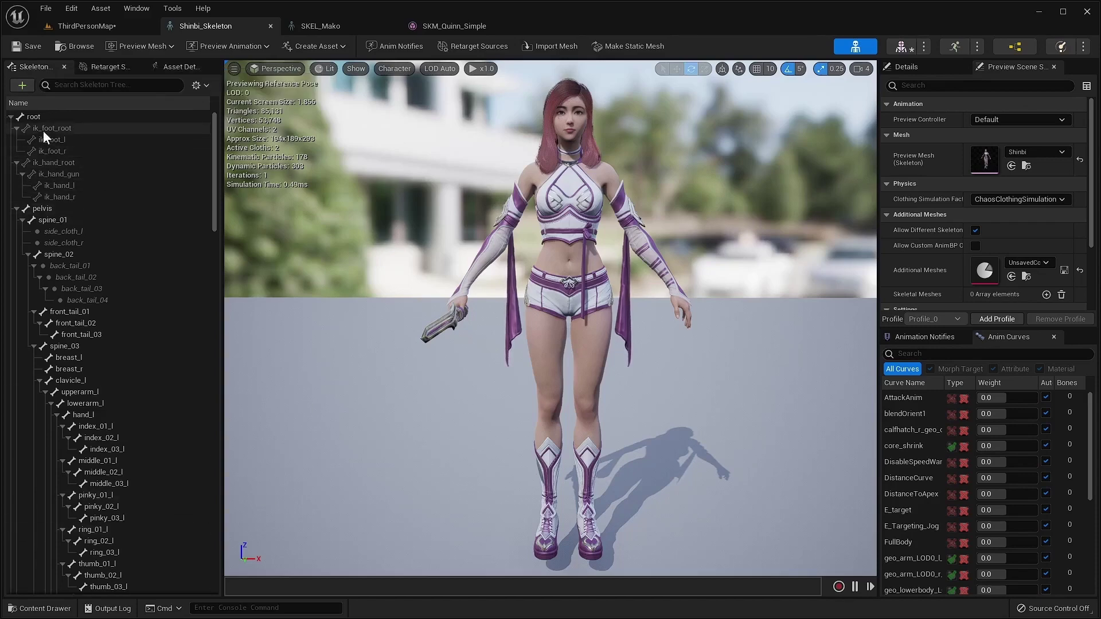
Step: Show the retargeting options in the Shinbi_Skeleton bone tree and look at the translation retargeting modes available for root and spine_01
{"action": "left_click", "coordinate": [201, 86]}
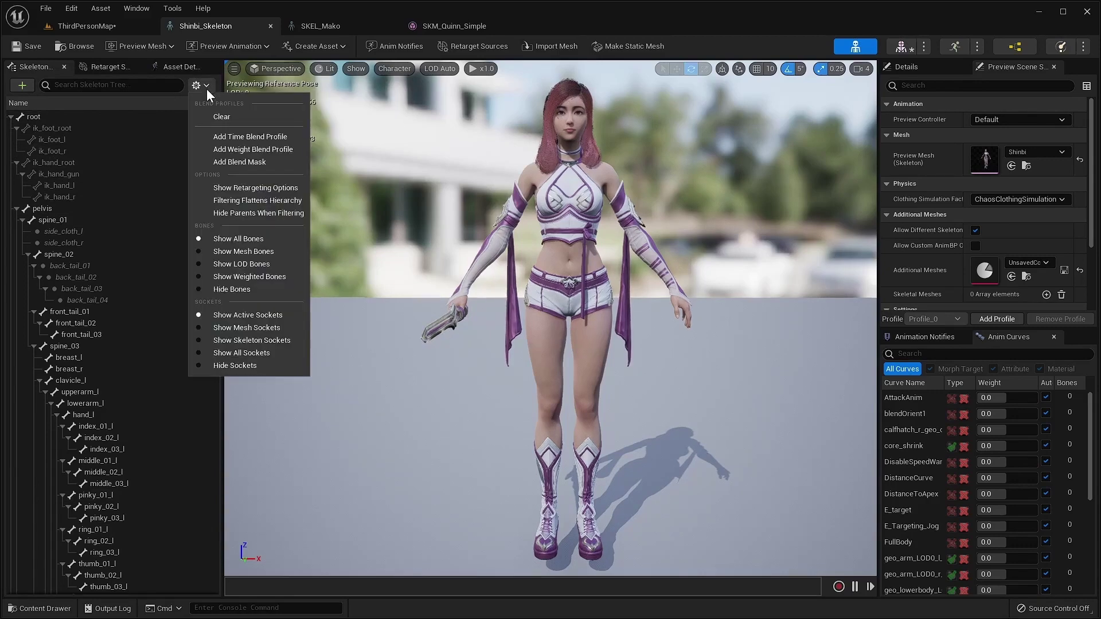
{"action": "left_click", "coordinate": [268, 195]}
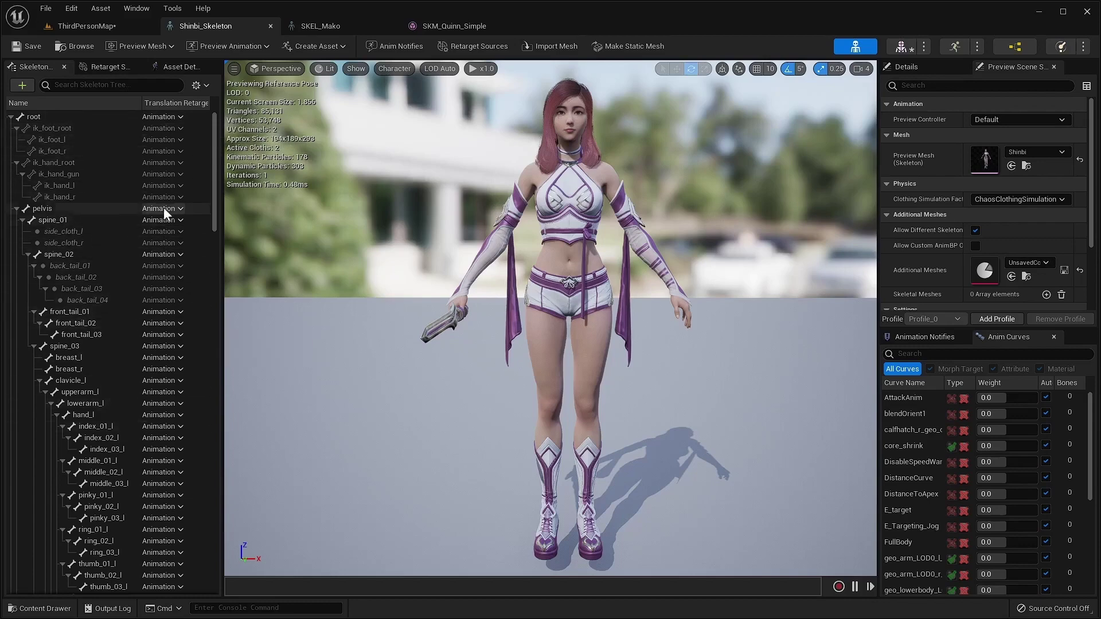
{"action": "left_click", "coordinate": [175, 117]}
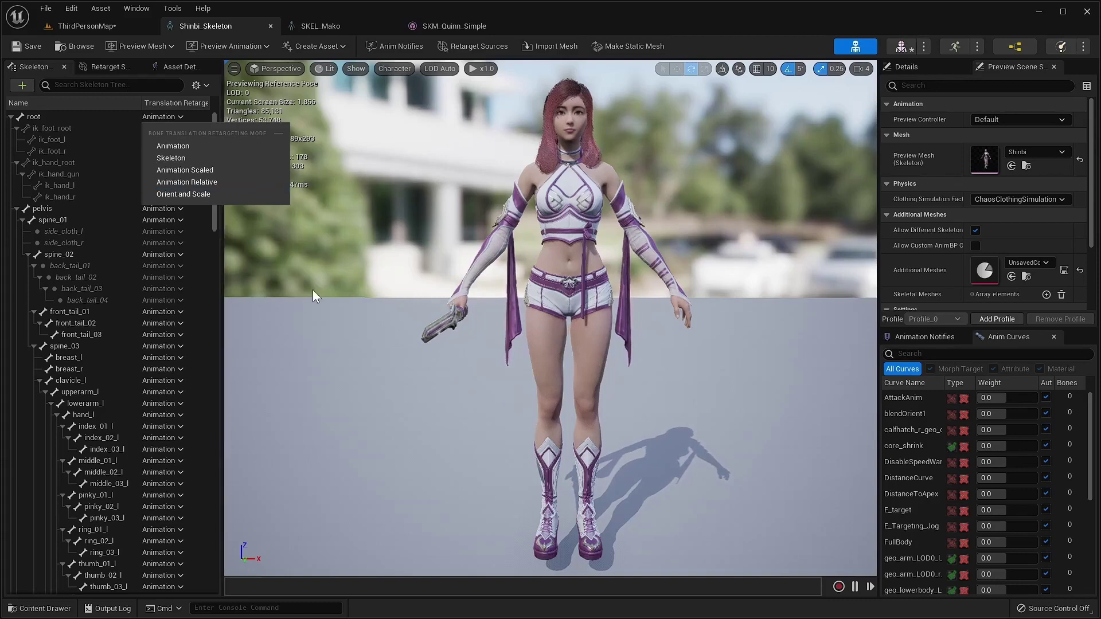
{"action": "left_click", "coordinate": [293, 308]}
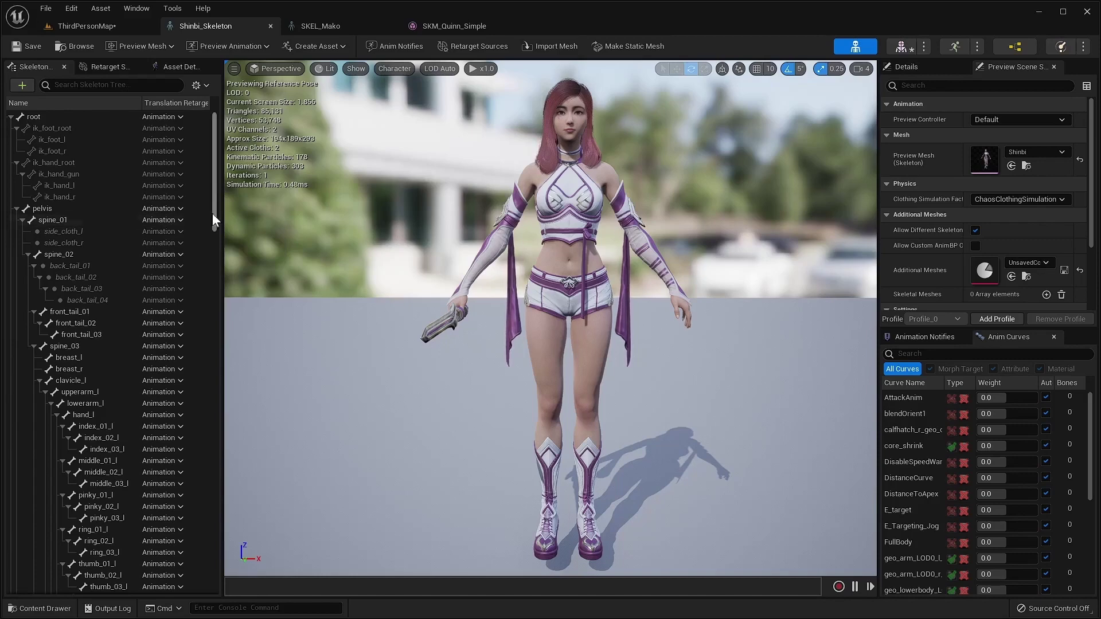
{"action": "left_click", "coordinate": [166, 222]}
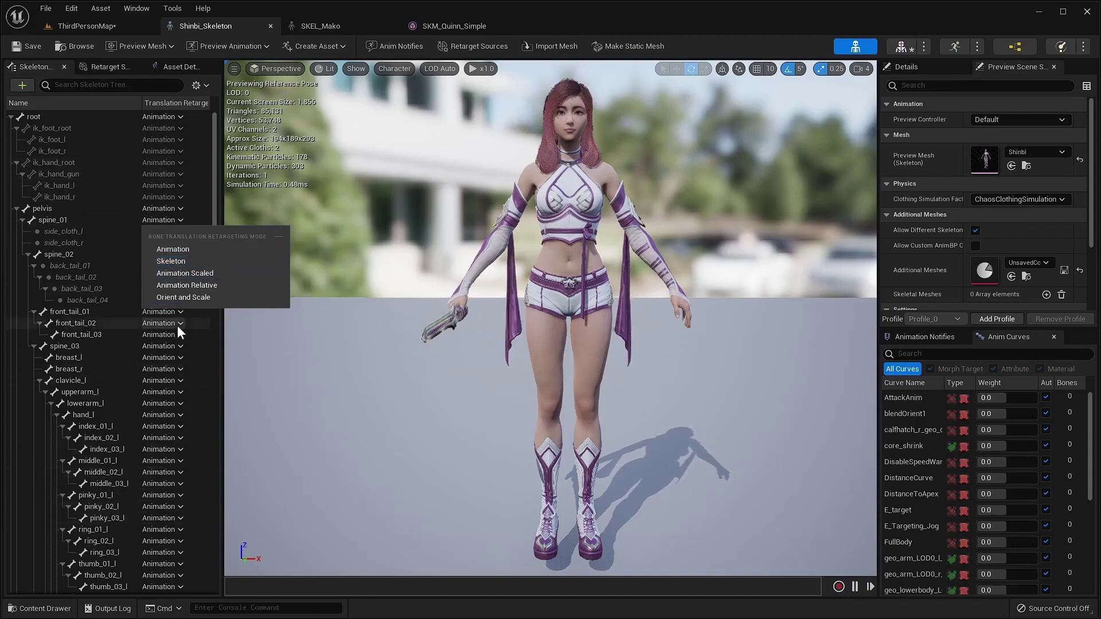
{"action": "left_click", "coordinate": [299, 412]}
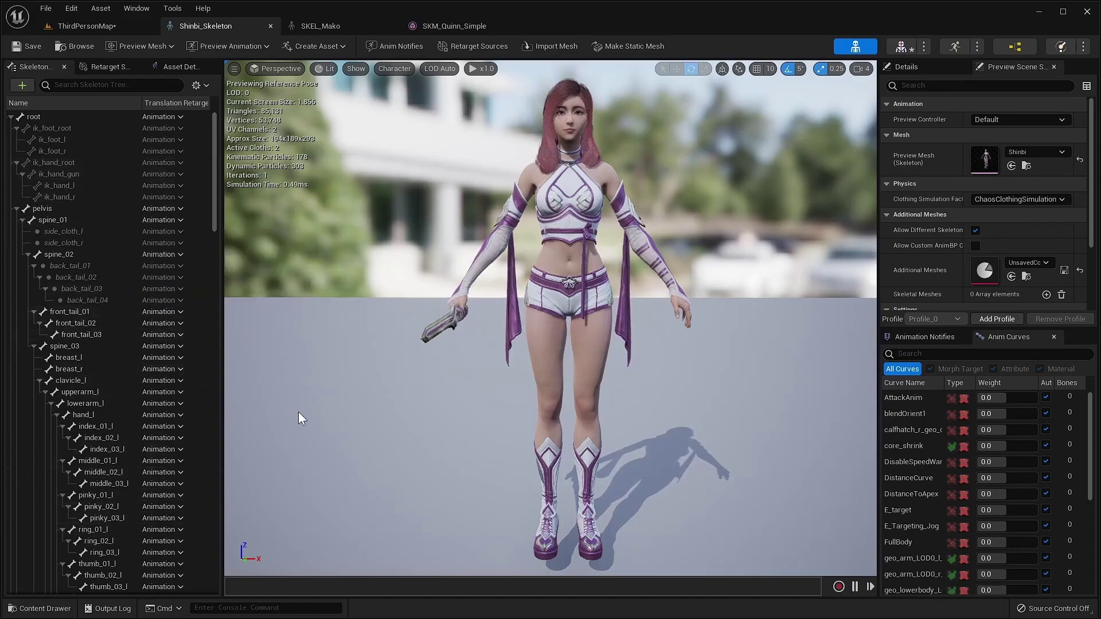
Step: Recursively set the translation retargeting of the root bone and all its children to Skeleton
{"action": "left_click", "coordinate": [56, 117]}
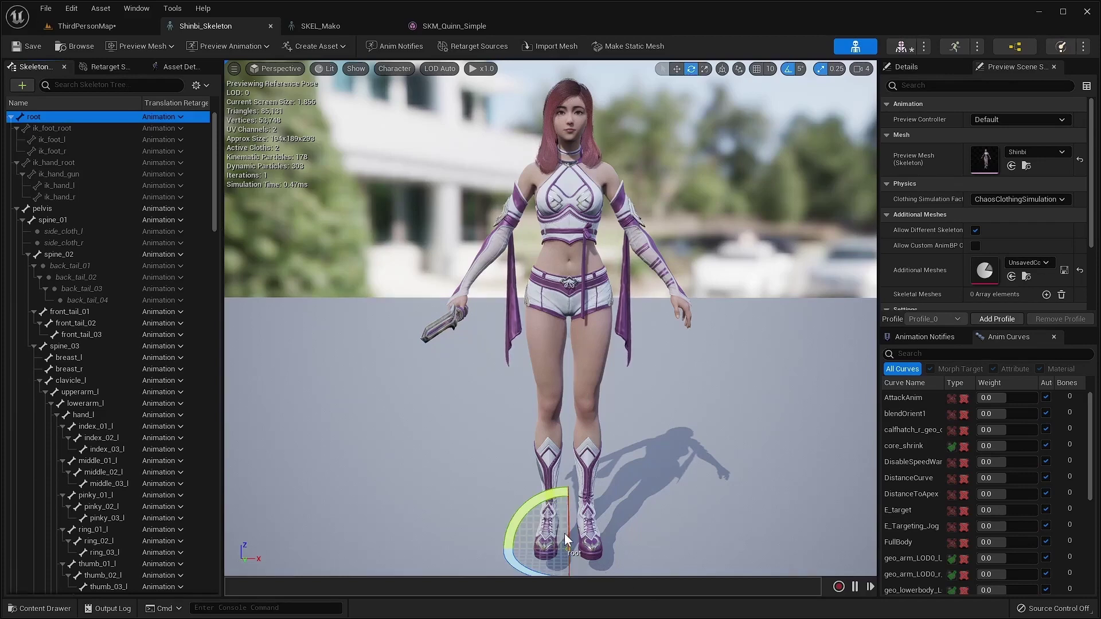
{"action": "right_click", "coordinate": [61, 114]}
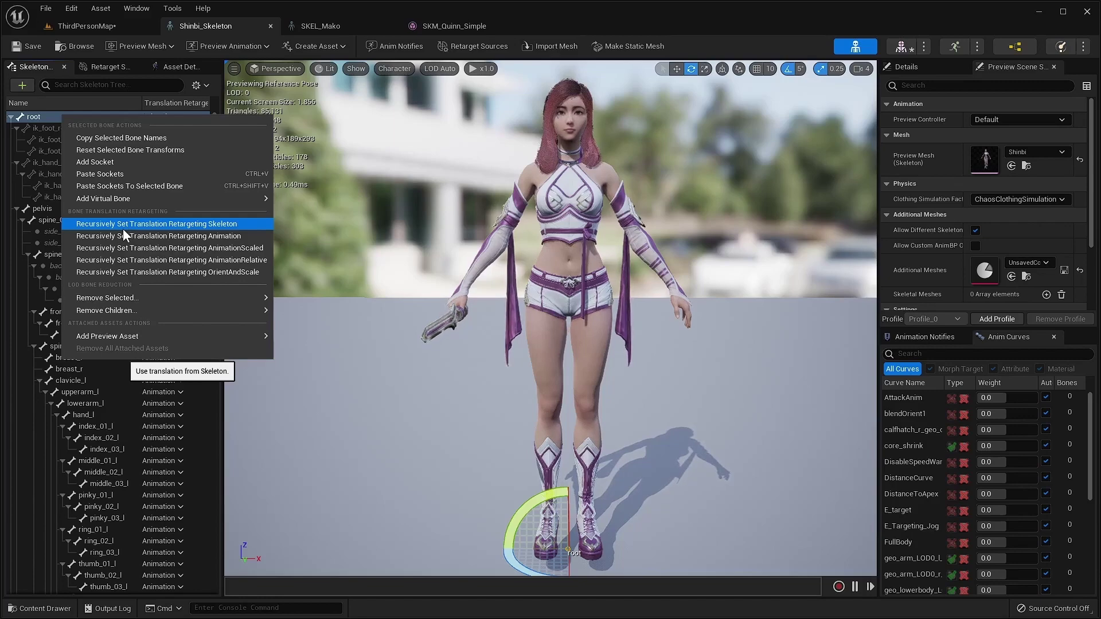
{"action": "left_click", "coordinate": [218, 225]}
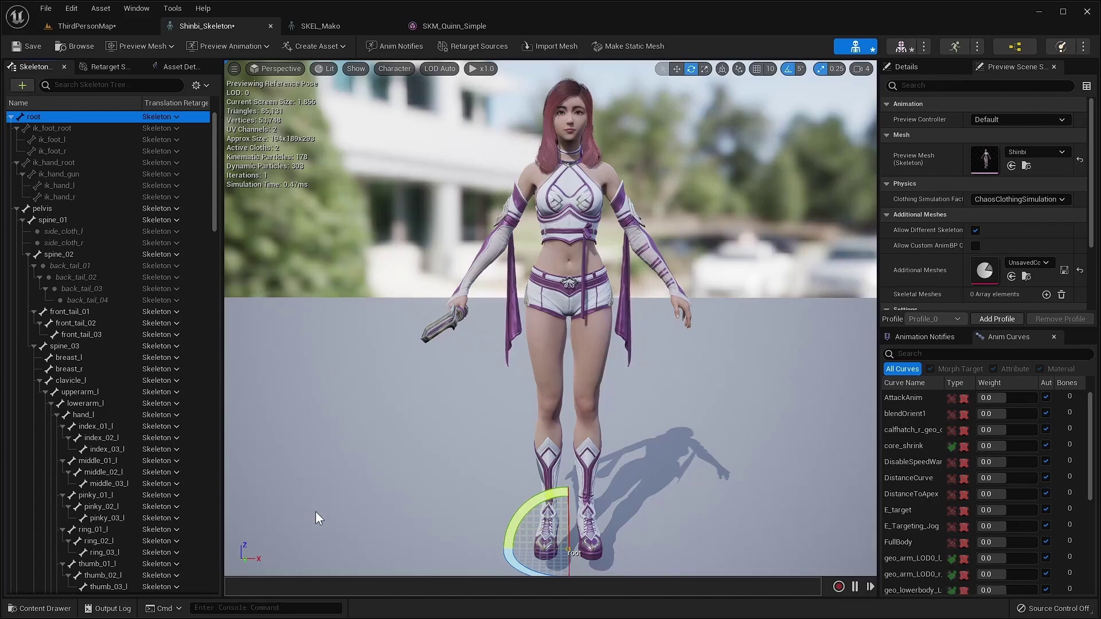
{"action": "right_click", "coordinate": [67, 120]}
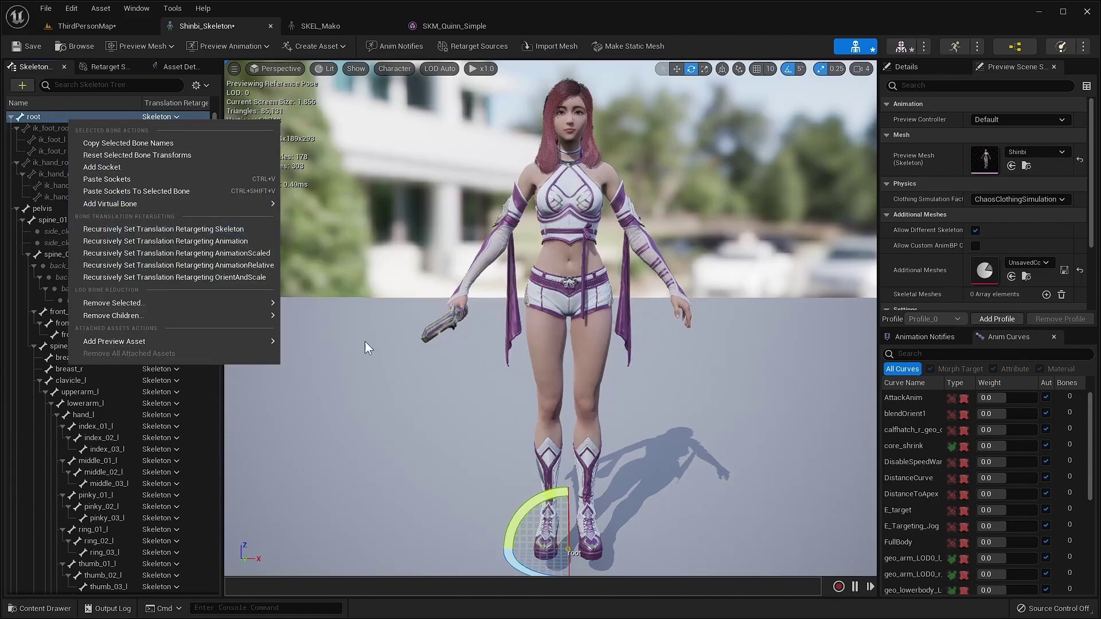
{"action": "left_click", "coordinate": [349, 360]}
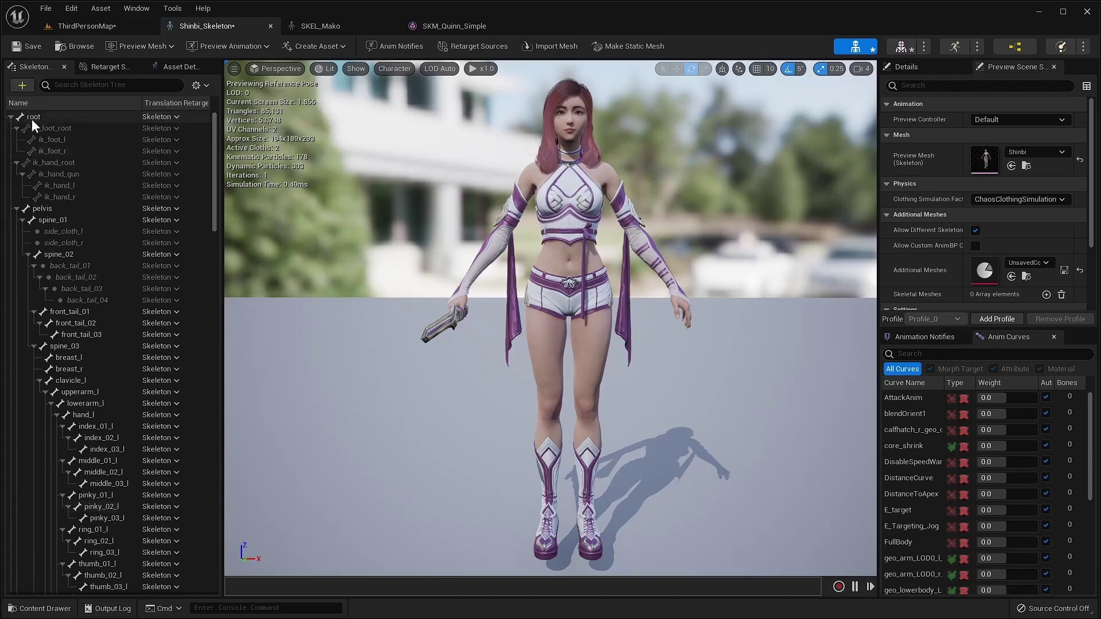
Step: Set the translation retargeting mode of the pelvis bone to Animation Scaled and of the root bone to Animation
{"action": "left_click", "coordinate": [154, 211]}
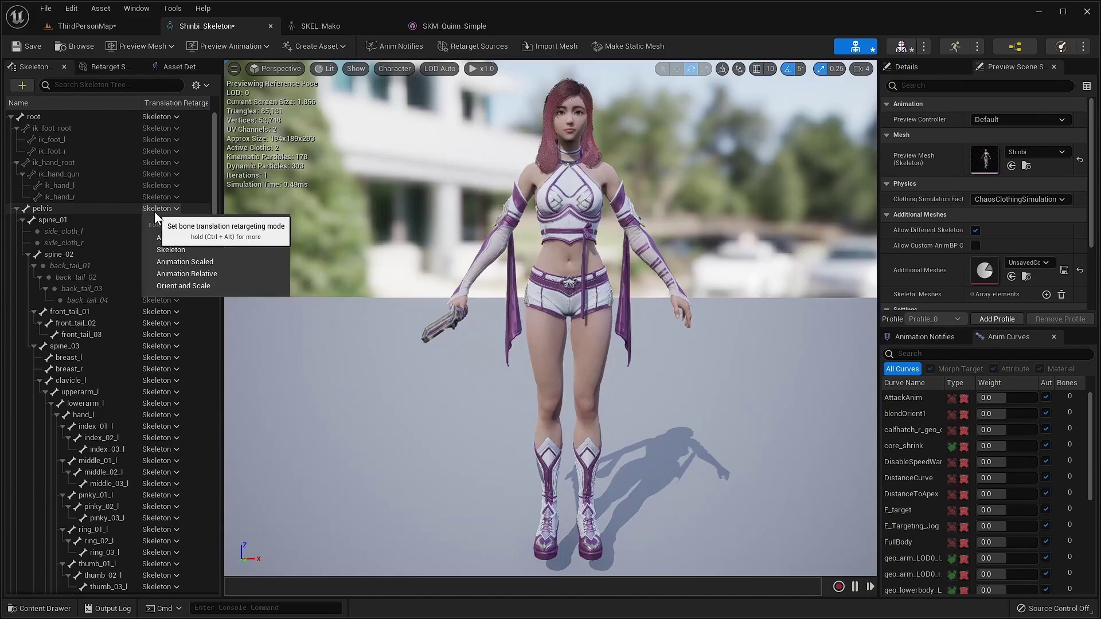
{"action": "left_click", "coordinate": [190, 263]}
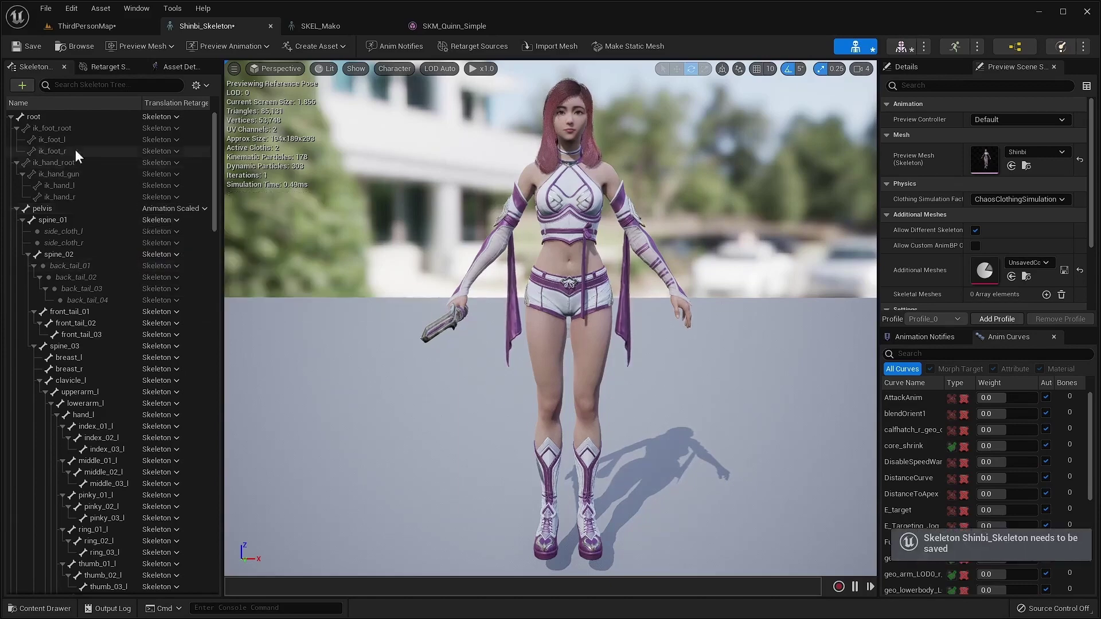
{"action": "left_click", "coordinate": [161, 118]}
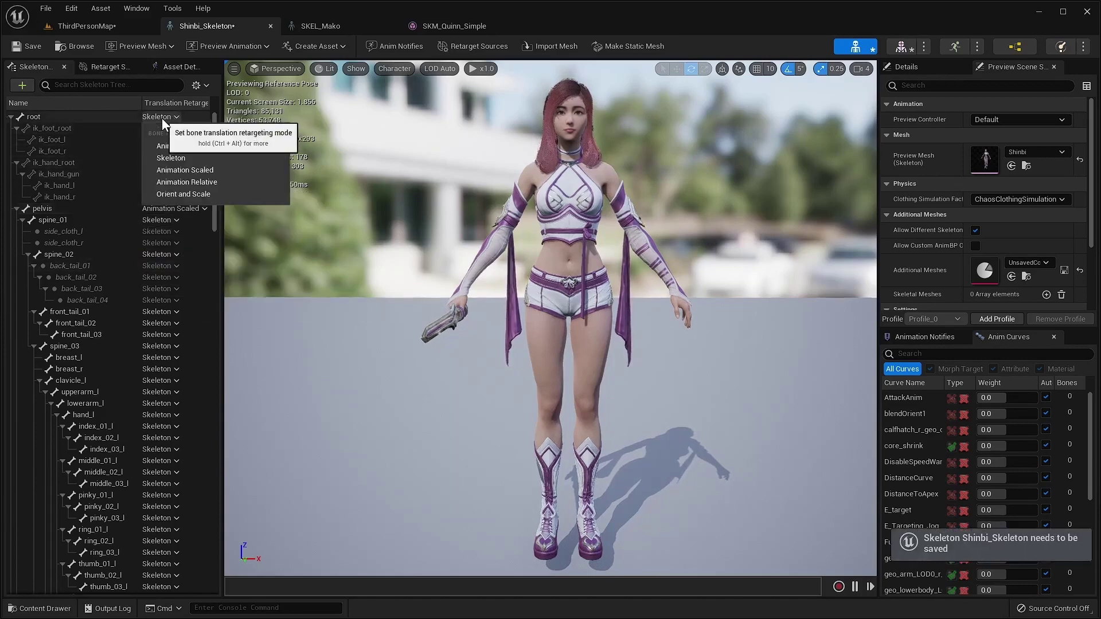
{"action": "left_click", "coordinate": [165, 145]}
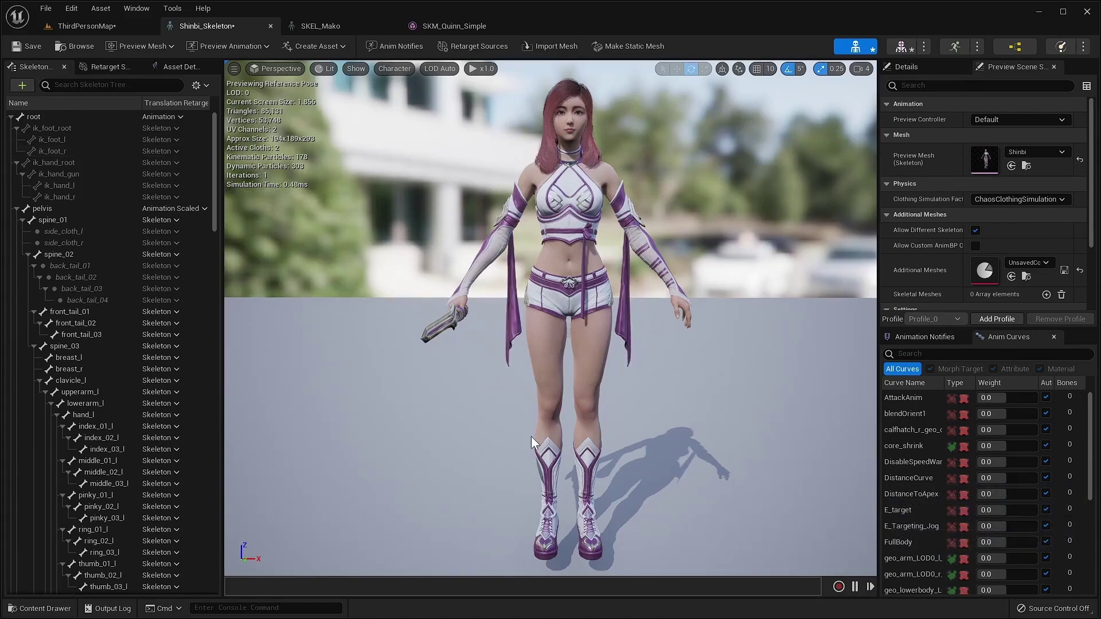
Step: Preview Aerobic_Dance_Anim on Shinbi_Skeleton and examine the character's proportions from several angles while it plays
{"action": "left_click", "coordinate": [242, 48]}
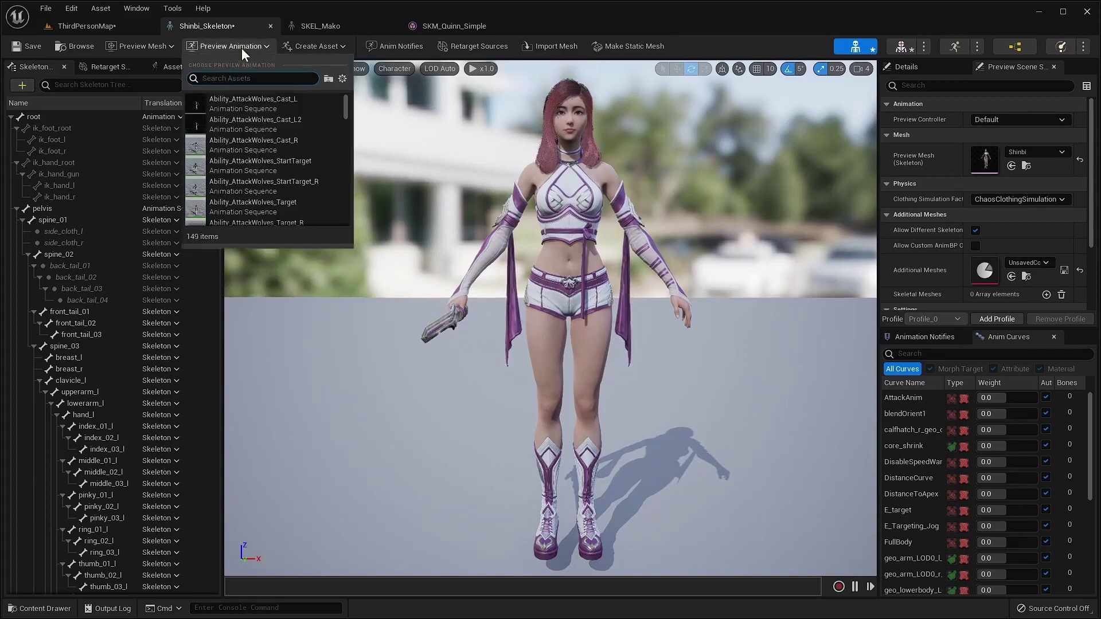
{"action": "type", "text": "ae"}
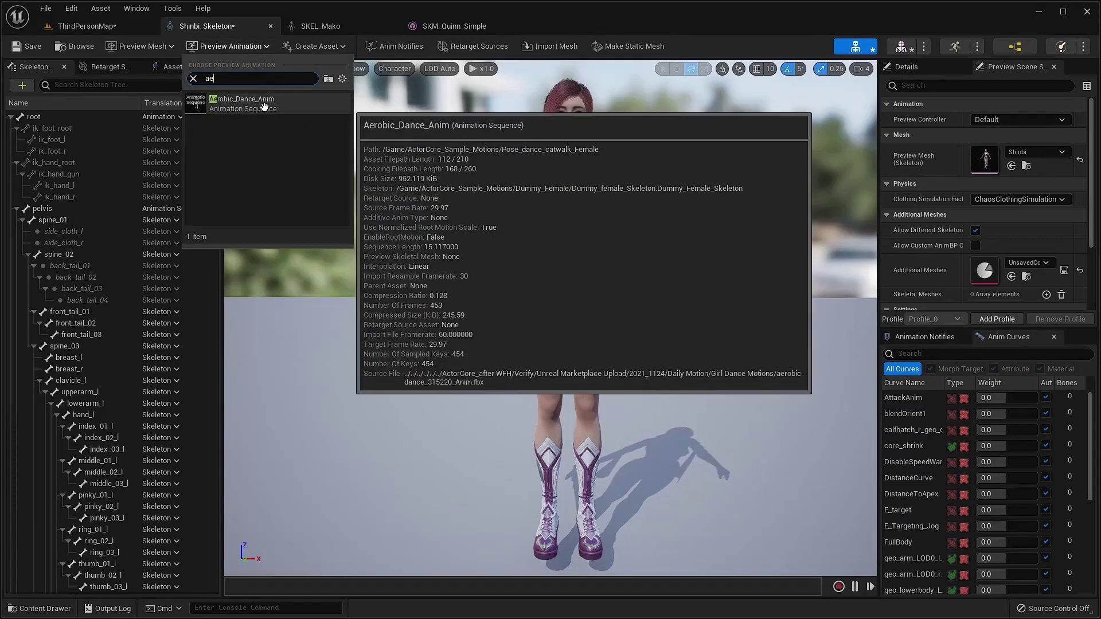
{"action": "left_click", "coordinate": [265, 106]}
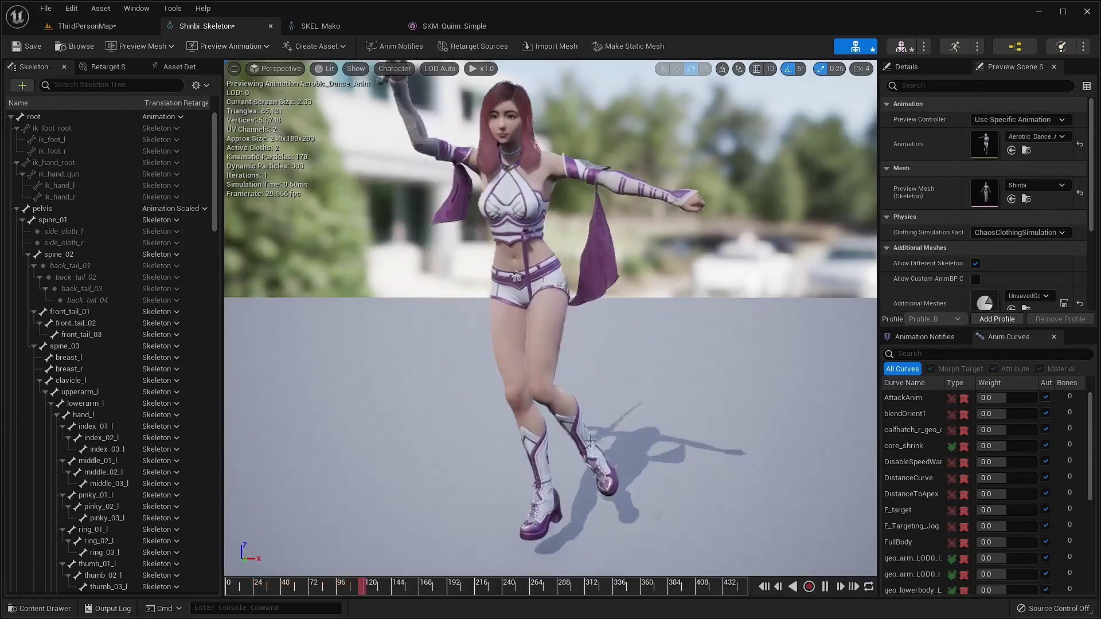
{"action": "left_click_drag", "start_coordinate": [504, 476], "coordinate": [505, 435]}
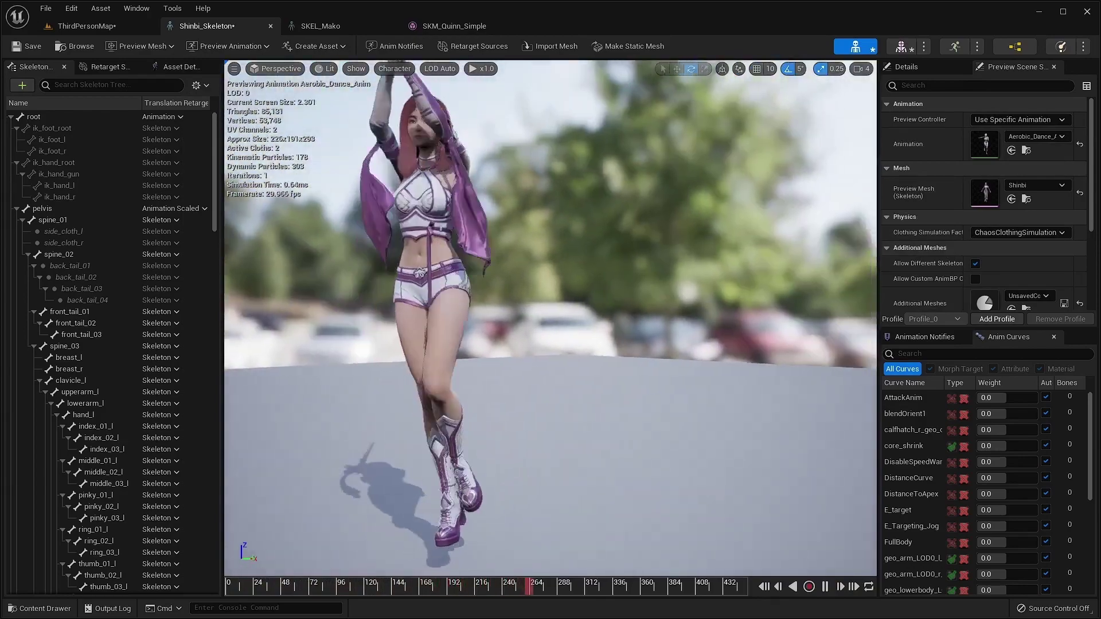
{"action": "left_click_drag", "start_coordinate": [288, 387], "coordinate": [260, 399]}
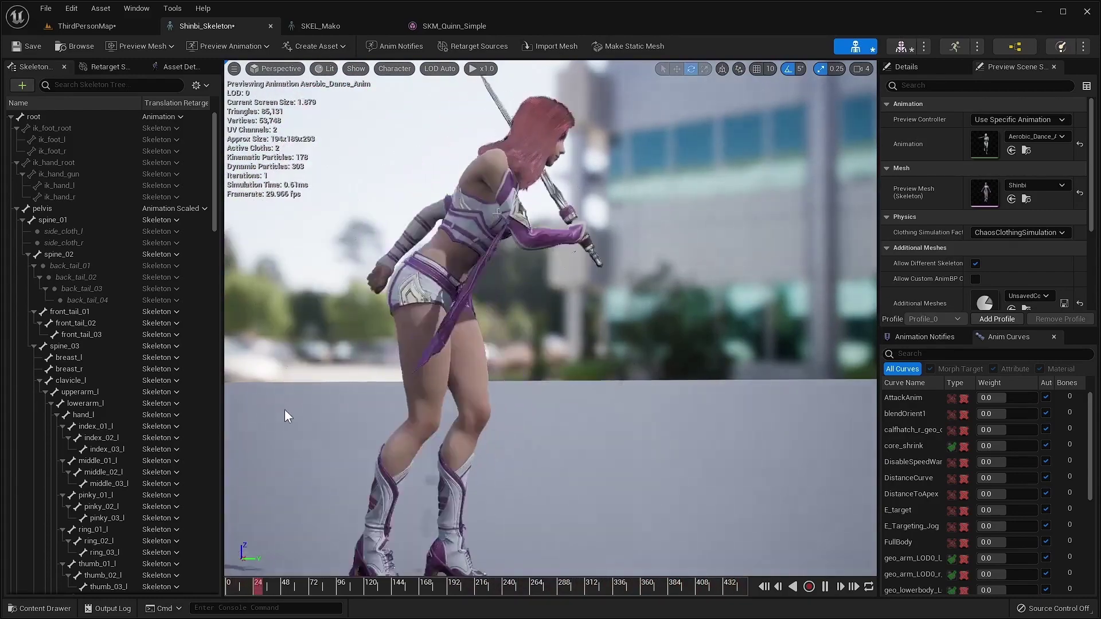
{"action": "left_click_drag", "start_coordinate": [552, 459], "coordinate": [631, 462]}
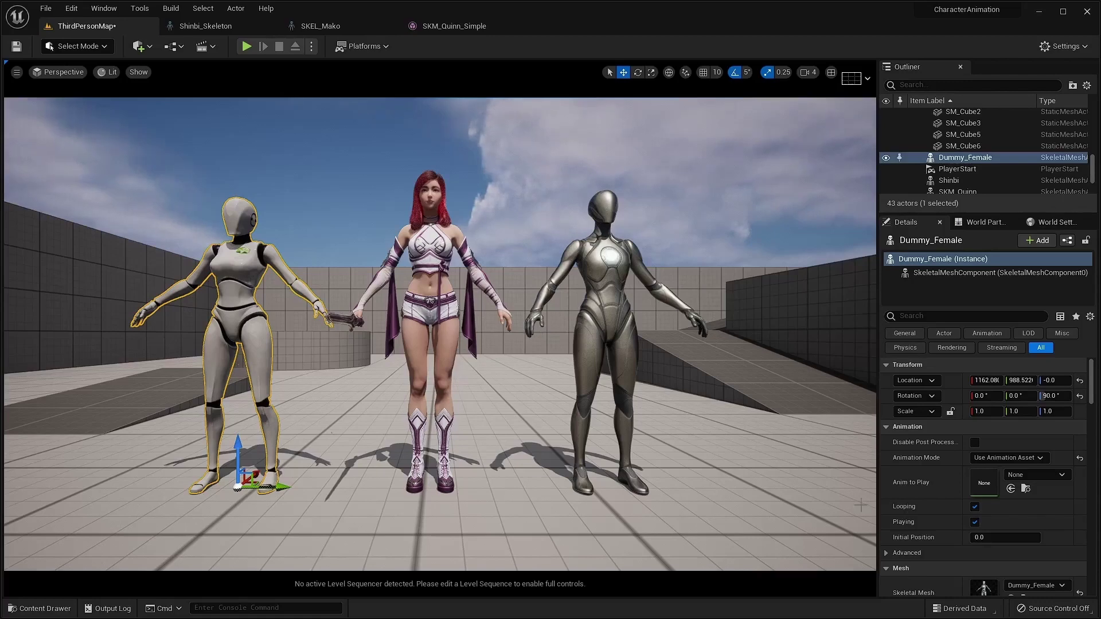
Step: In the ThirdPersonMap level, assign Aerobic_Dance_Anim to Dummy_Female and Shinbi, and reset Shinbi's animation to None
{"action": "left_click", "coordinate": [1057, 476]}
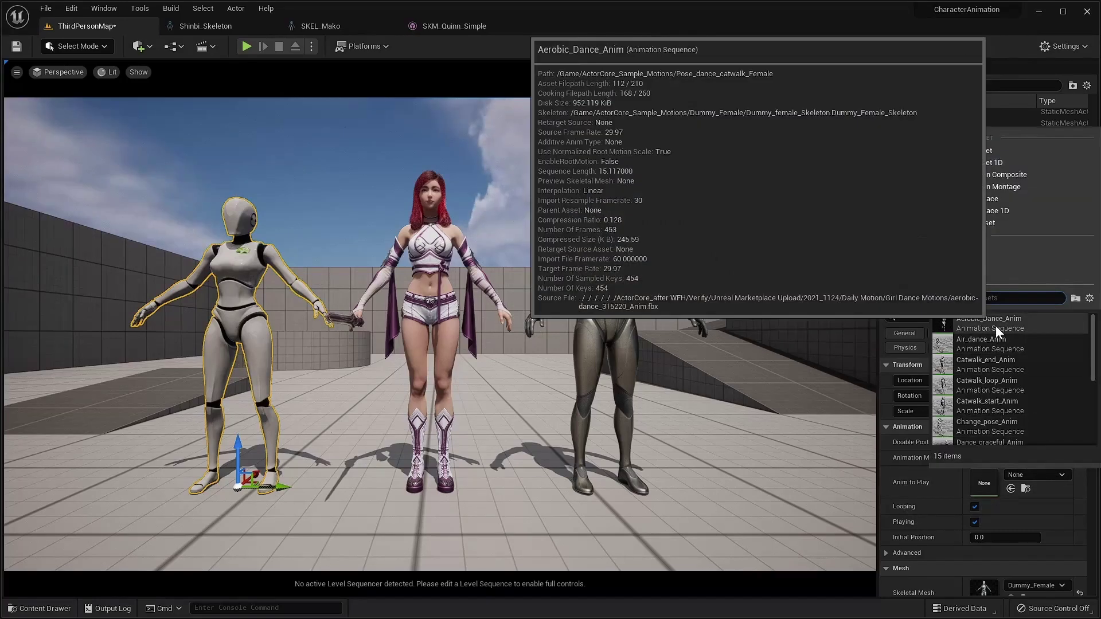
{"action": "left_click", "coordinate": [995, 325]}
{"action": "left_click", "coordinate": [949, 180]}
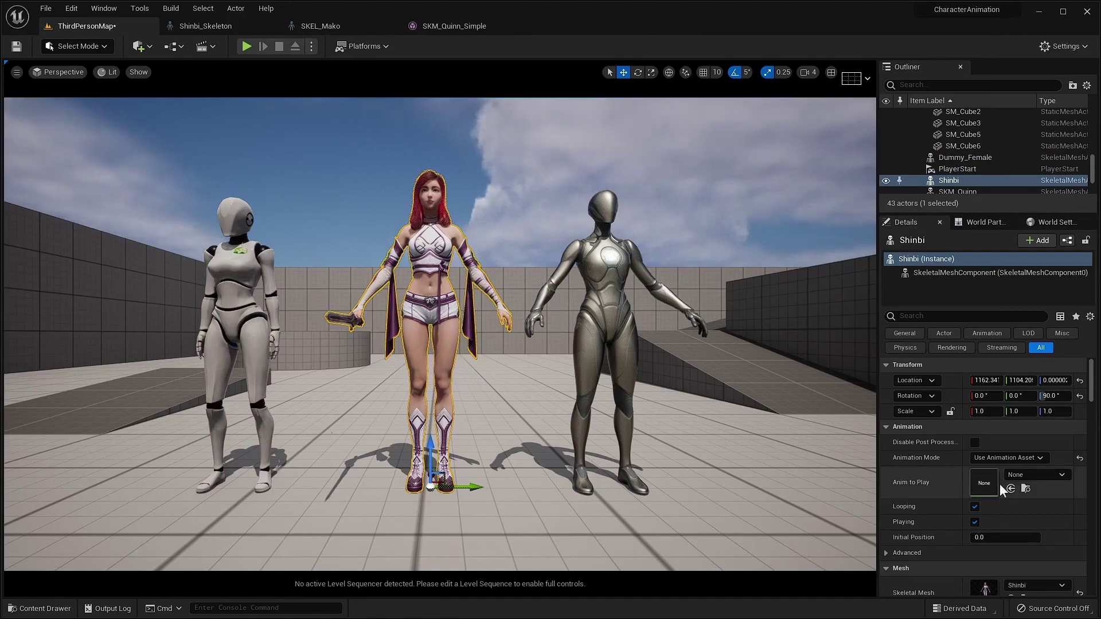
{"action": "left_click", "coordinate": [1026, 473]}
{"action": "type", "text": "aero"}
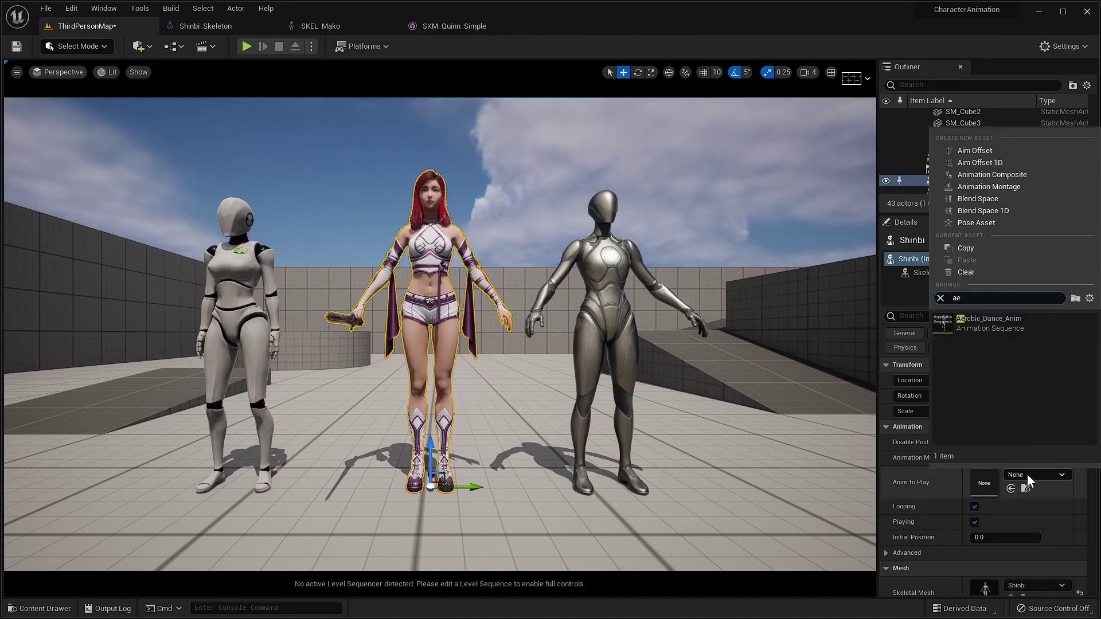
{"action": "left_click", "coordinate": [970, 324]}
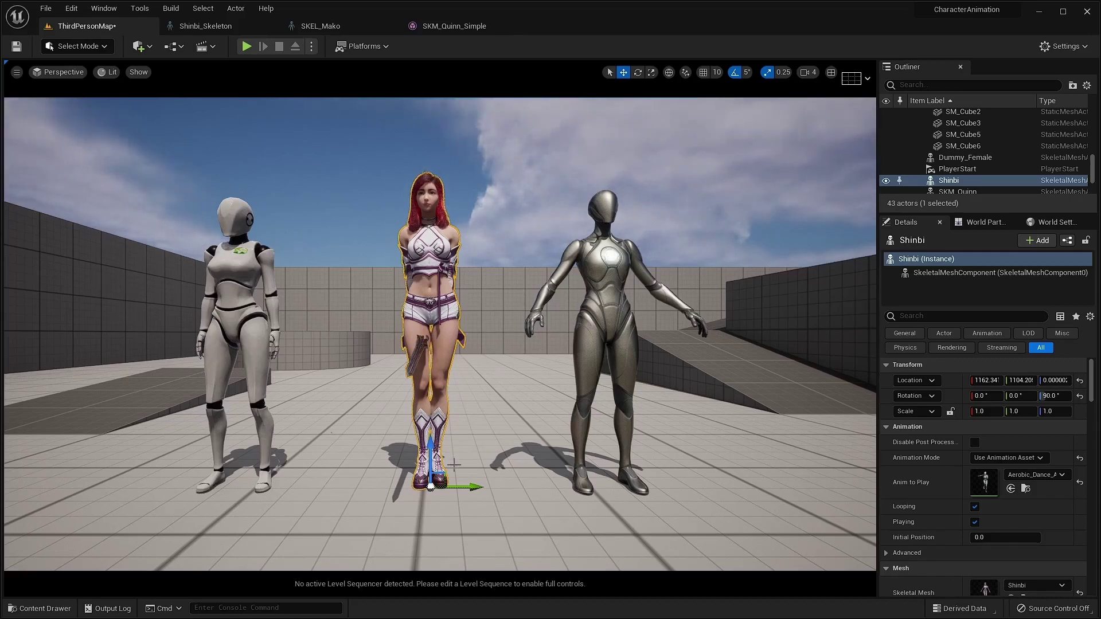
{"action": "left_click", "coordinate": [1080, 485]}
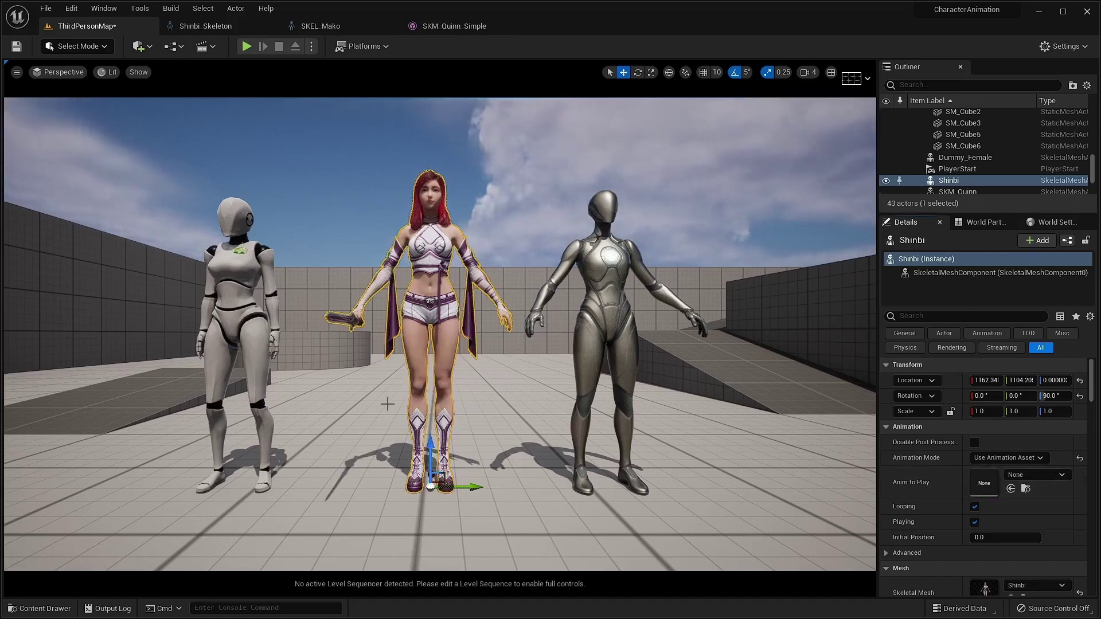